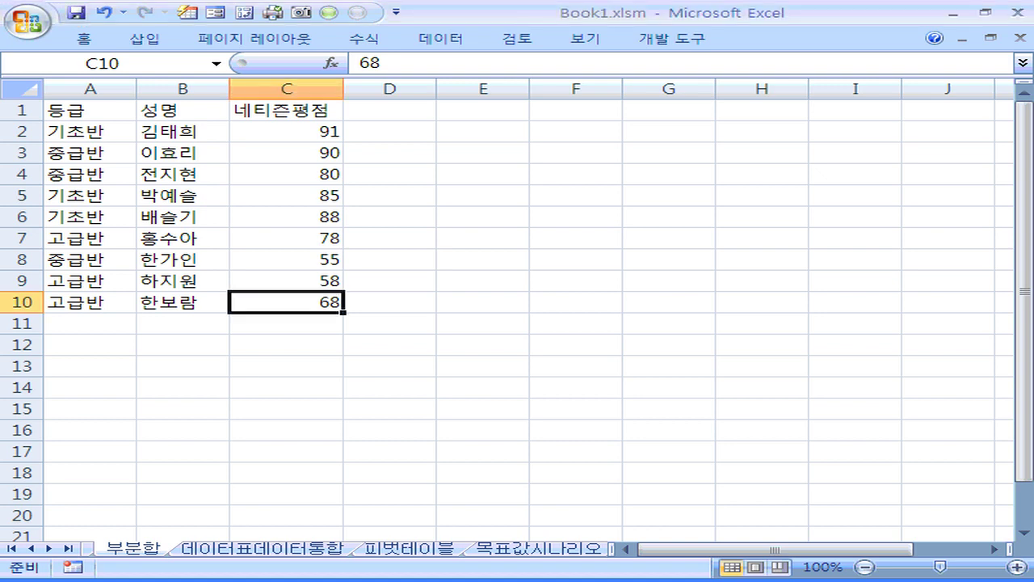
- Sort the data table by 등급 as the first criterion and 성명 as the second, both on values in ascending order
click(89, 110)
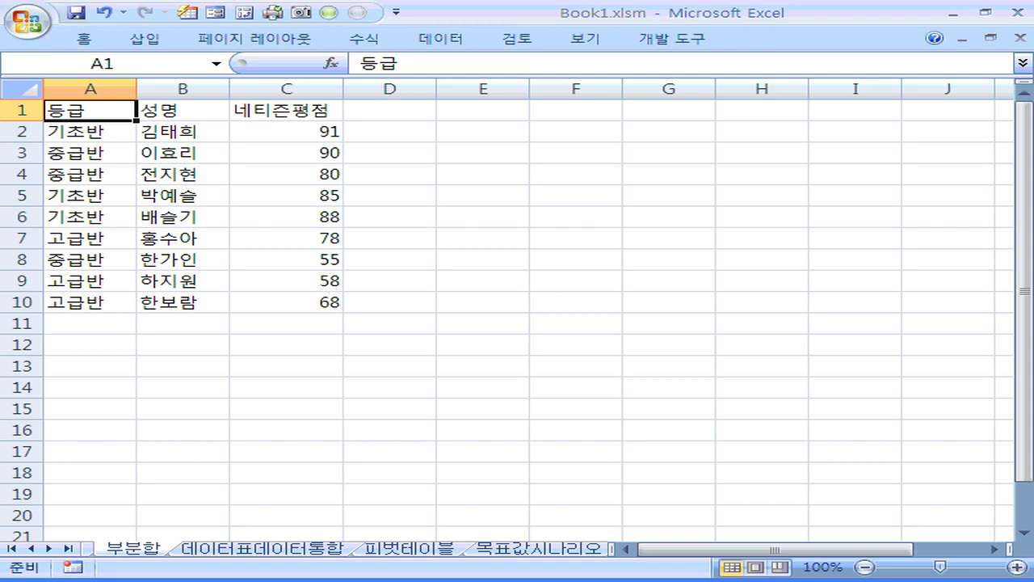
click(440, 38)
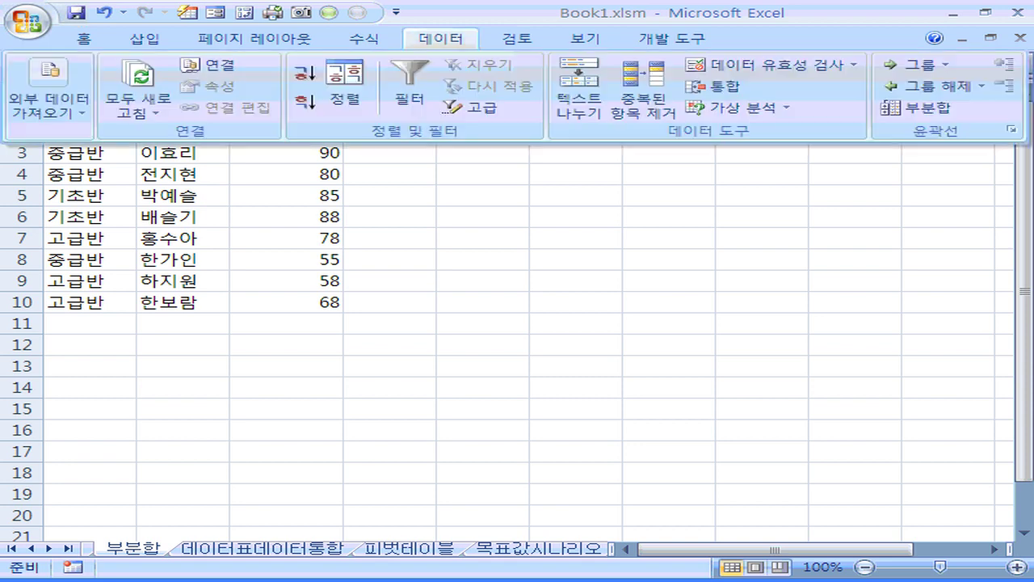
click(345, 89)
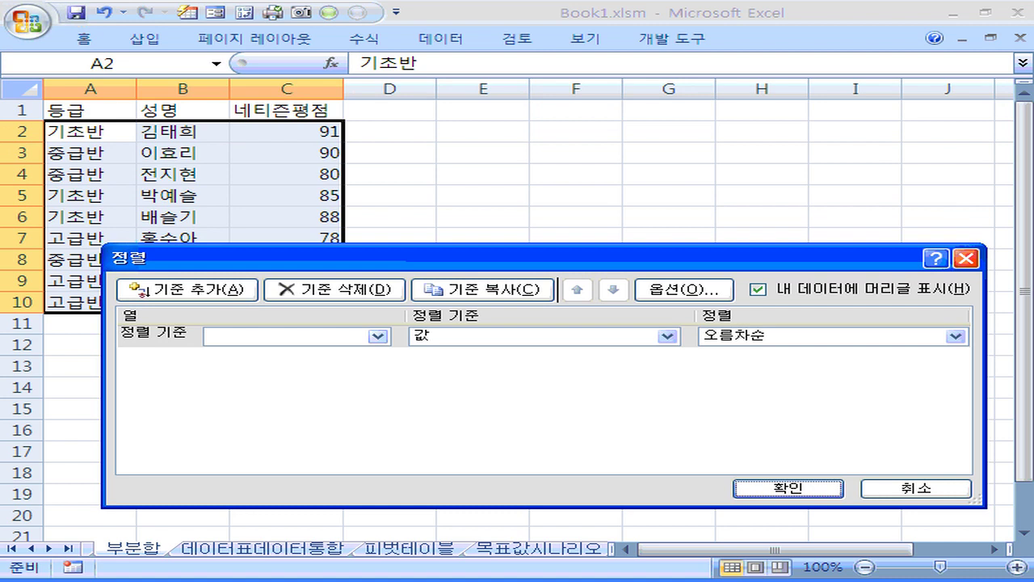
click(378, 336)
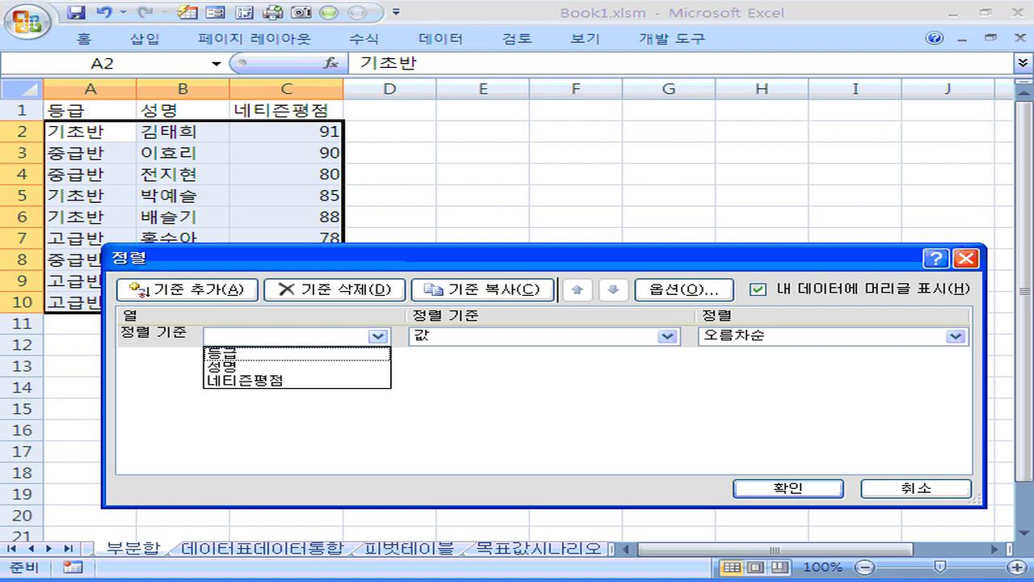
click(243, 352)
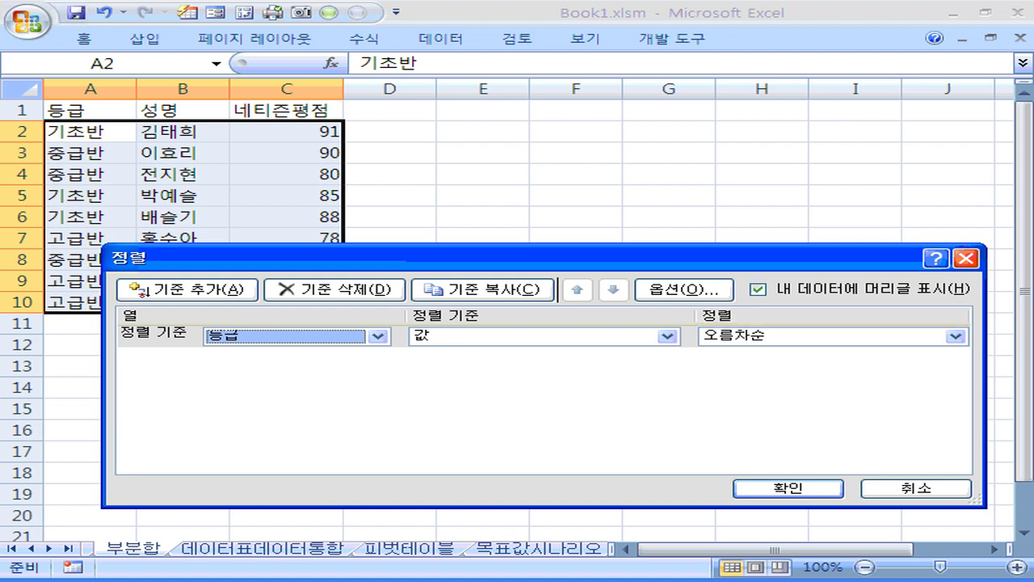
key(Tab)
key(Return)
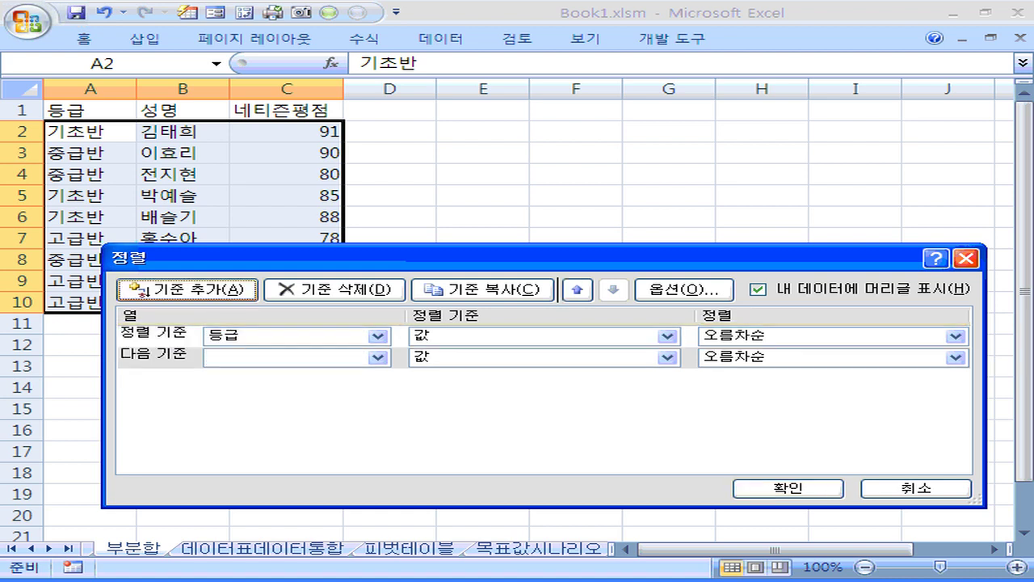
key(alt+Down)
key(Down)
key(Return)
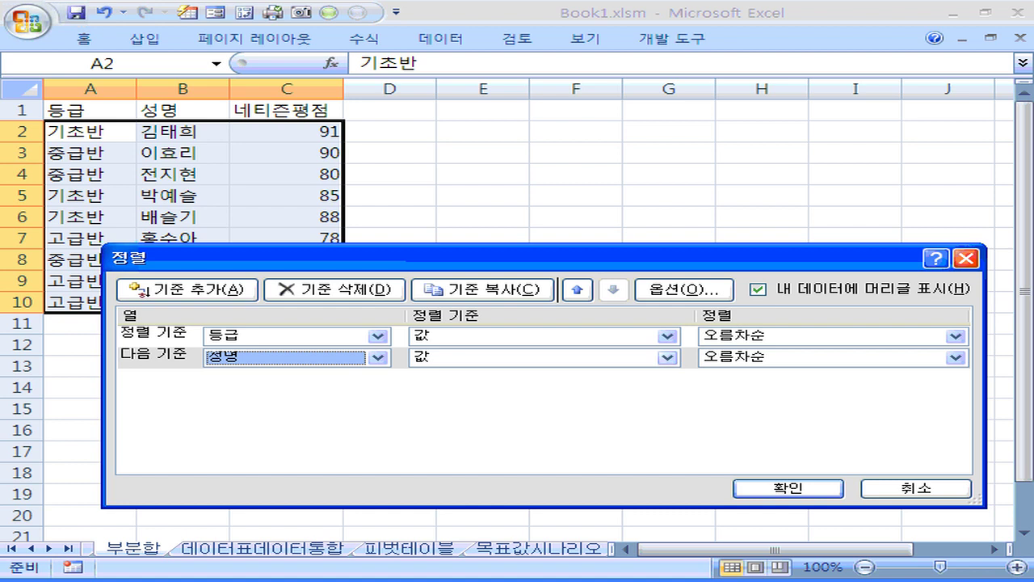
click(788, 488)
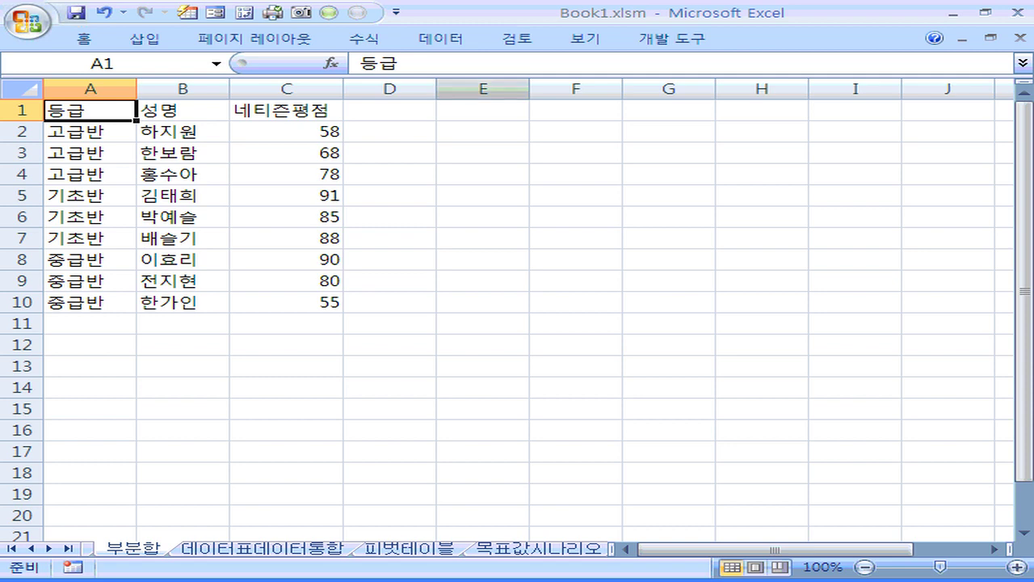
- Add subtotals to the sorted table, grouped by 등급 and using the 합계 function on 네티즌평점, with summaries below the data
click(440, 38)
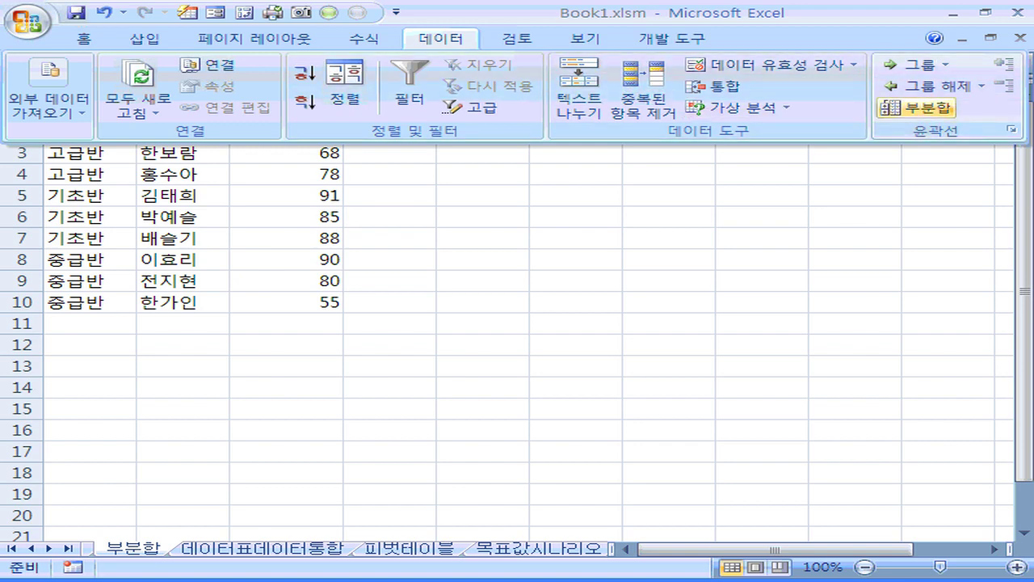
click(917, 108)
drag(525, 192, 545, 131)
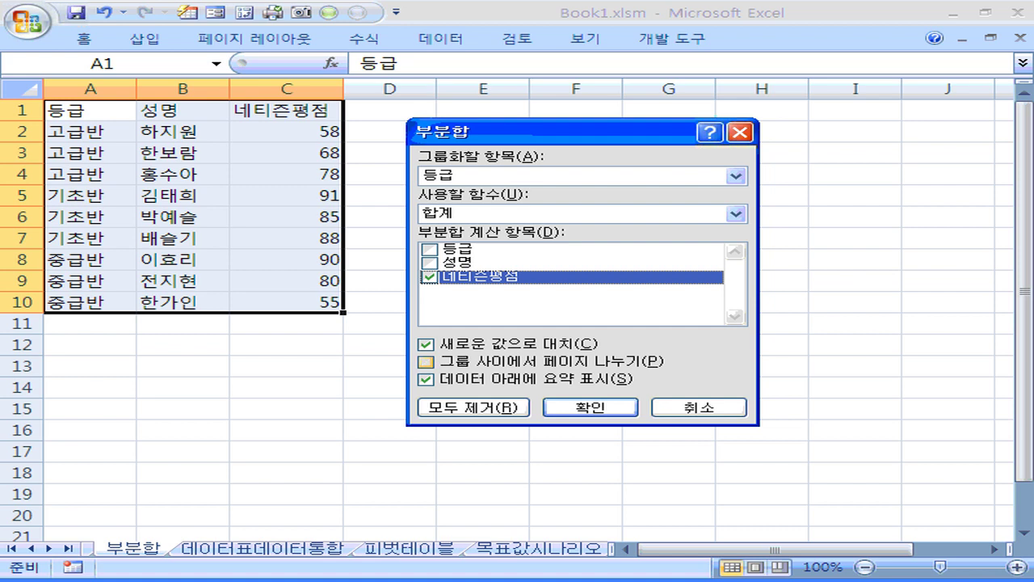
click(590, 407)
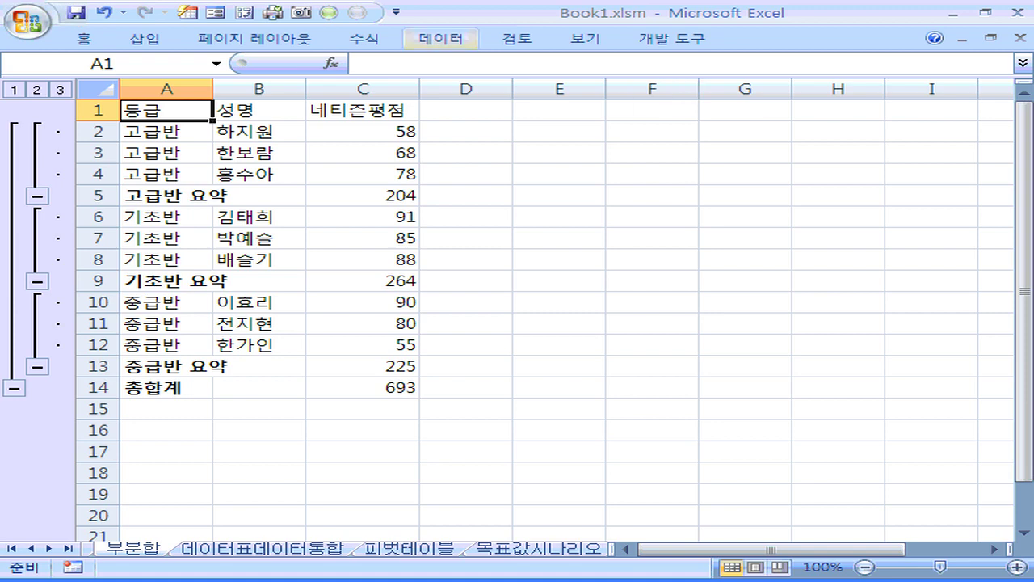
click(442, 38)
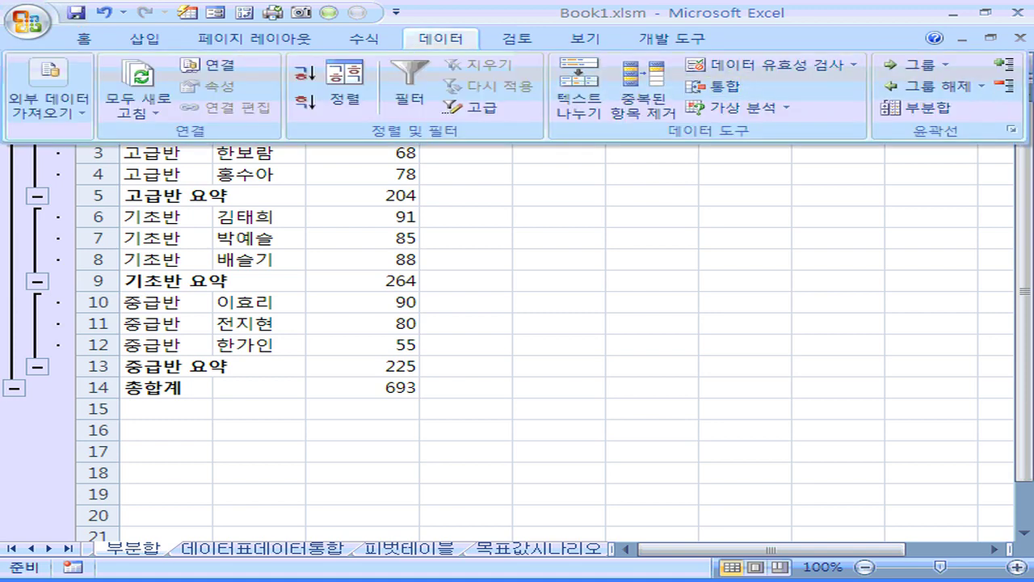
key(Escape)
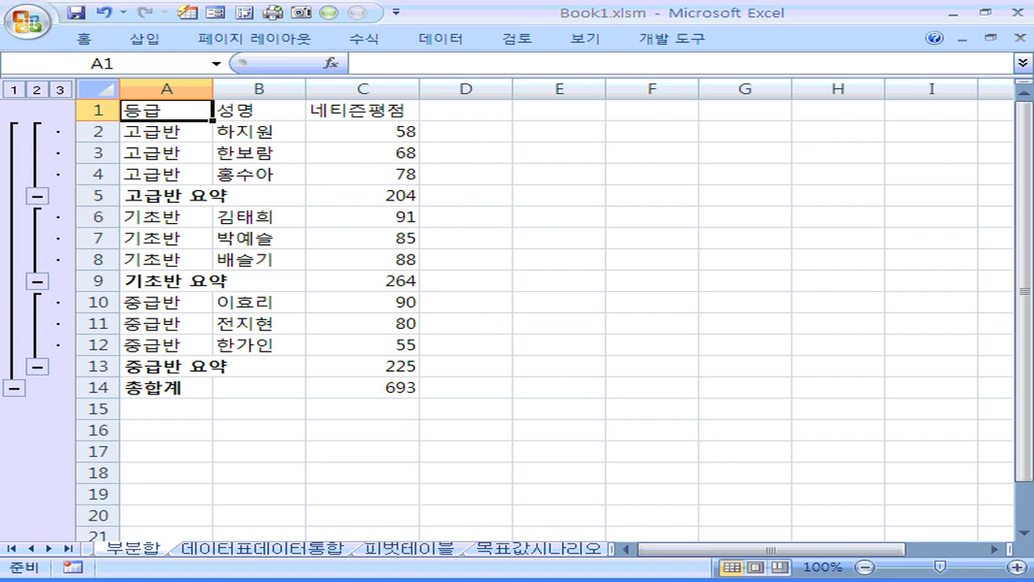
- Examine the subtotal outline by collapsing and expanding the 등급 groups and switching between outline levels, ending with all detail rows shown
click(38, 195)
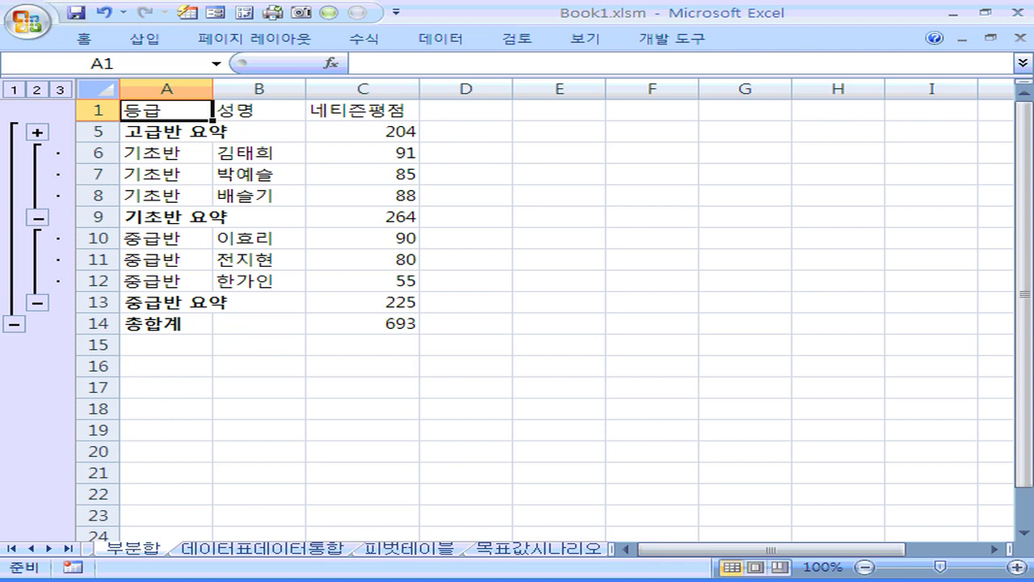
click(36, 89)
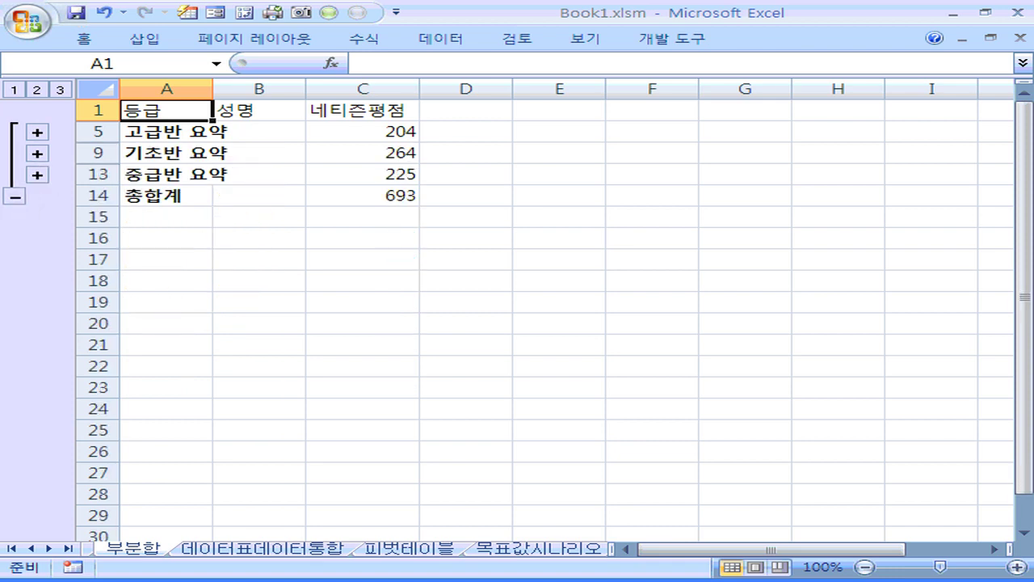
click(36, 132)
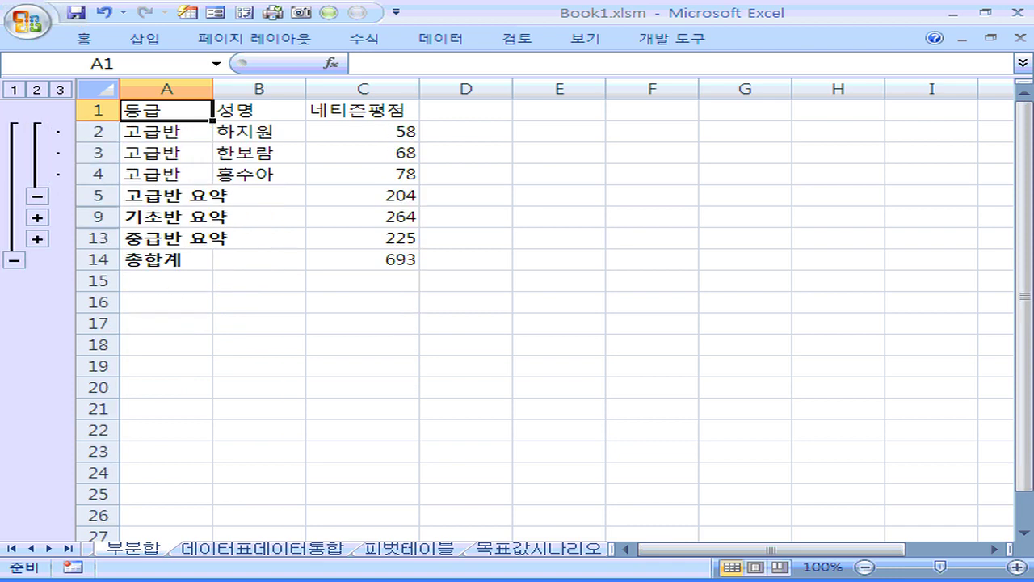
click(37, 217)
click(37, 302)
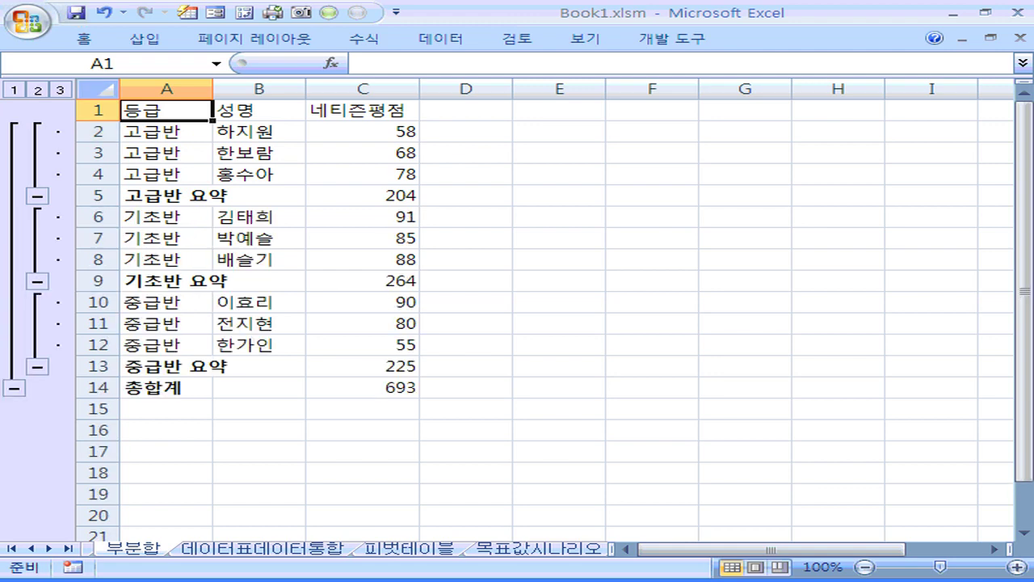
click(36, 89)
click(13, 89)
click(36, 89)
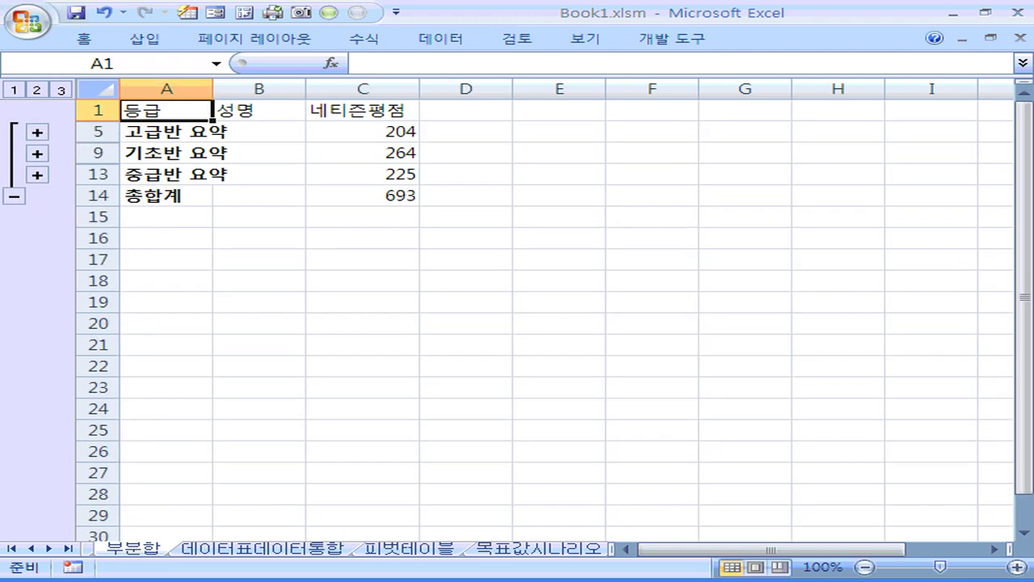
click(59, 89)
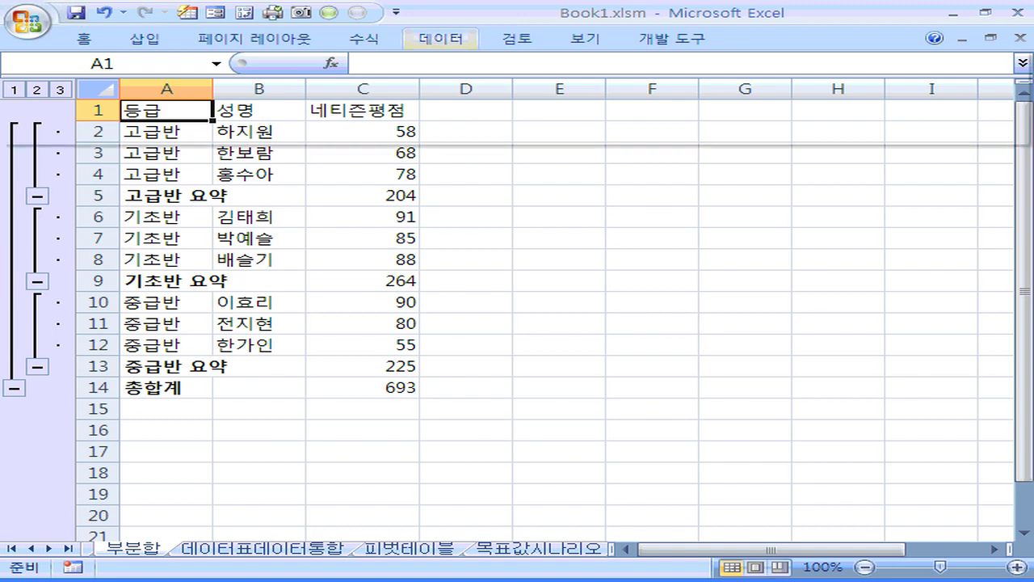
- Remove all subtotals from the table
click(442, 38)
click(916, 107)
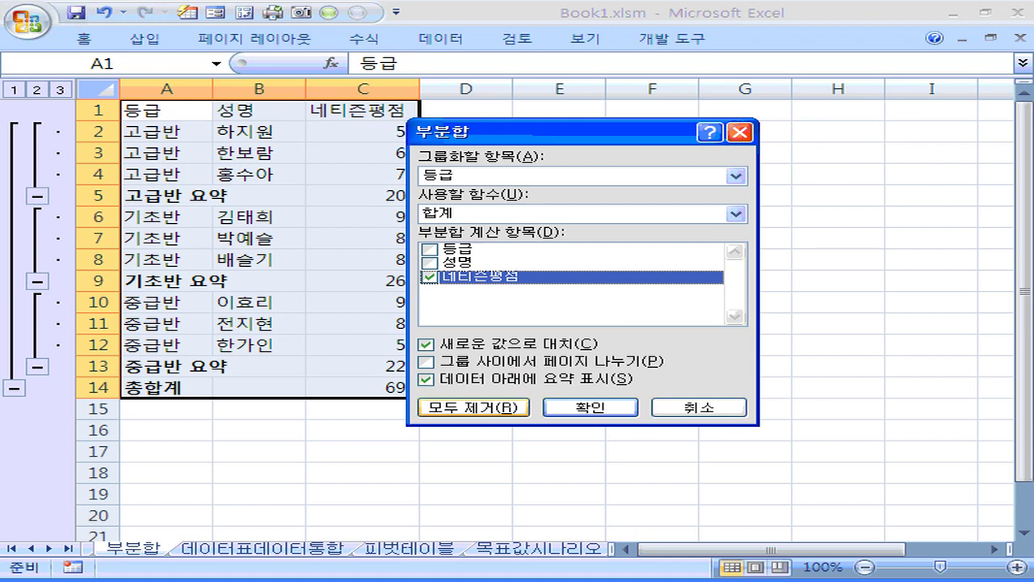
click(474, 408)
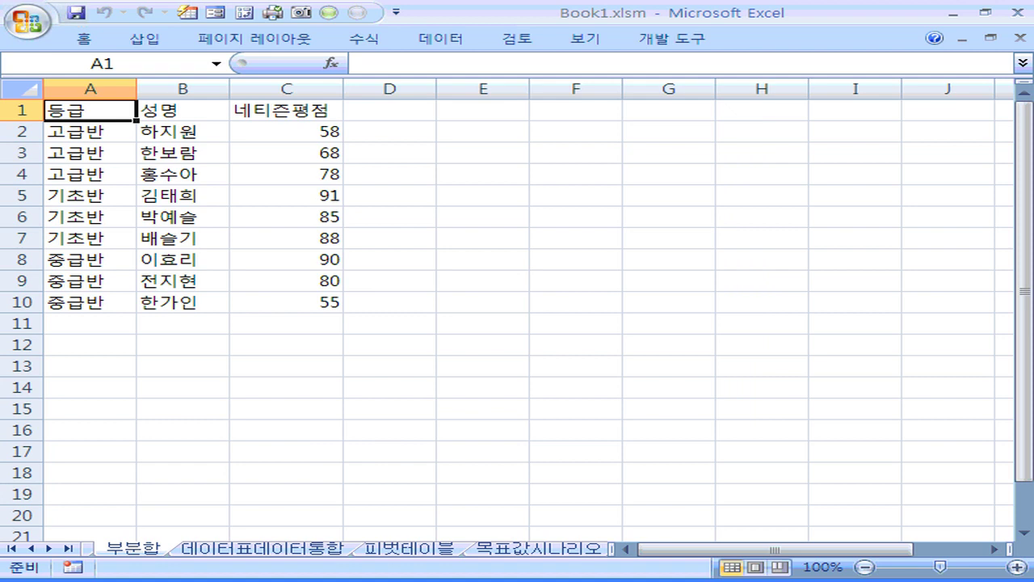
- Open the 데이터표데이터통합 sheet and examine the formula in B2 and the first cells of the grid starting at C4
key(ctrl+Page_Down)
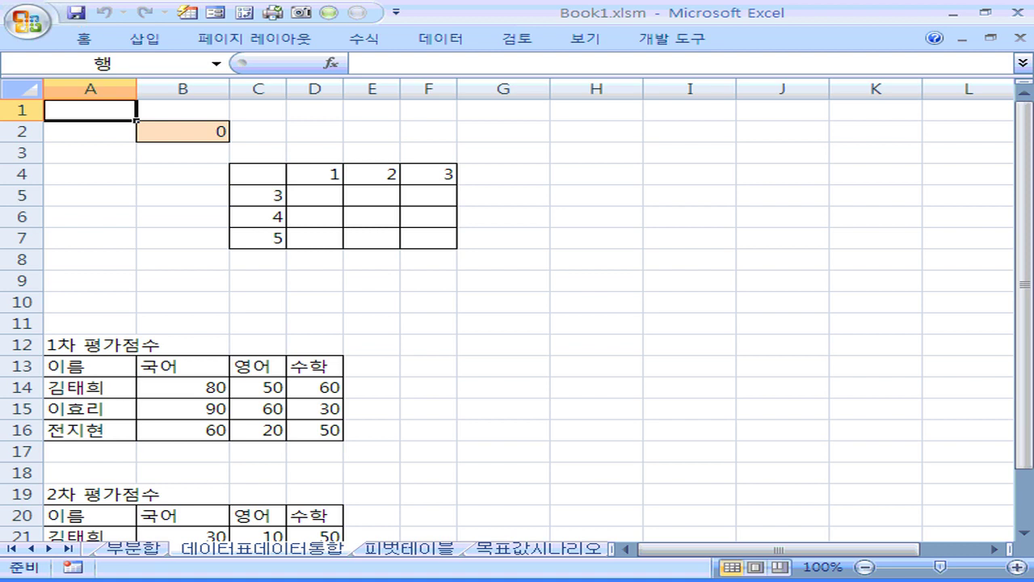
click(183, 131)
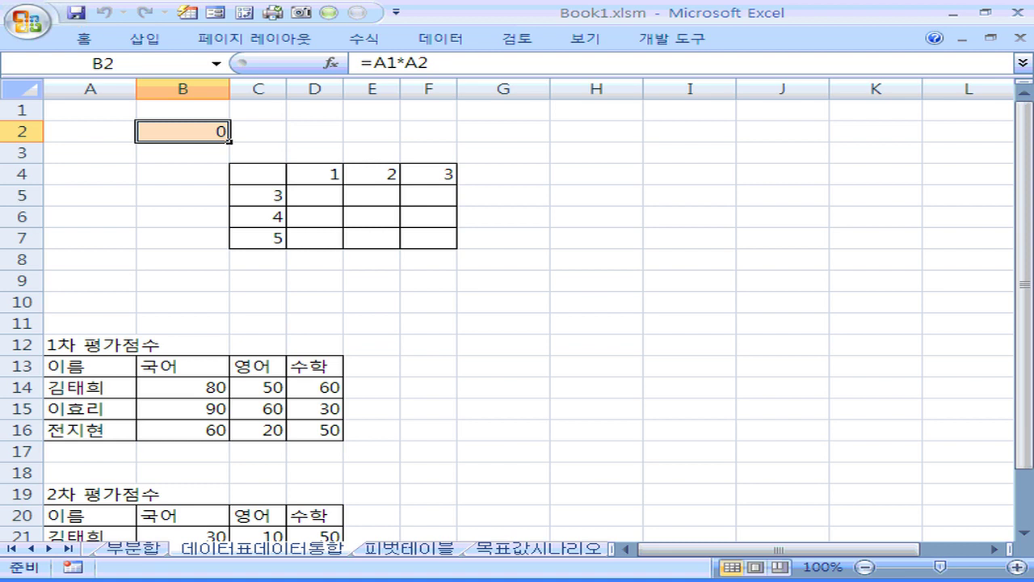
click(315, 173)
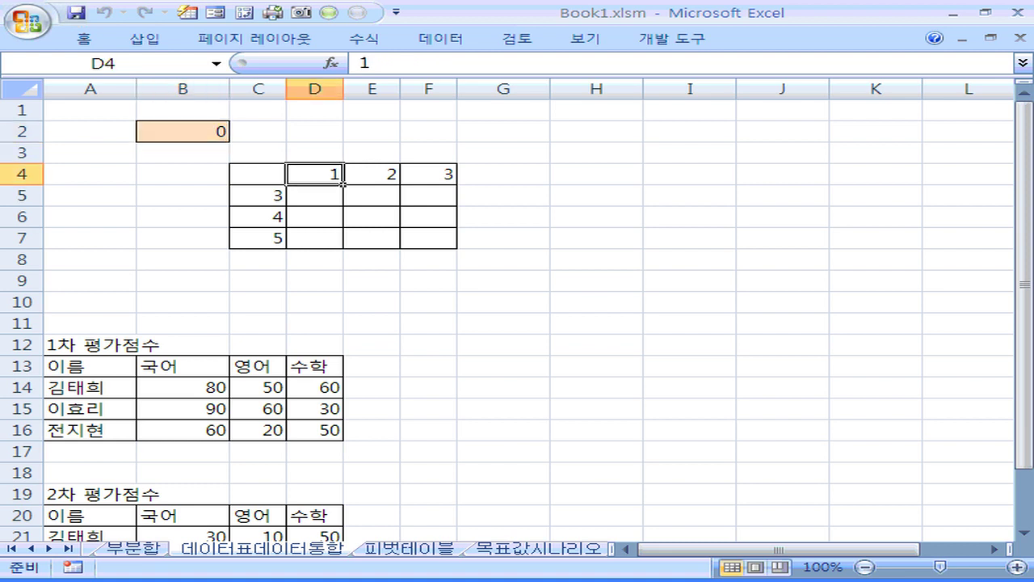
click(341, 203)
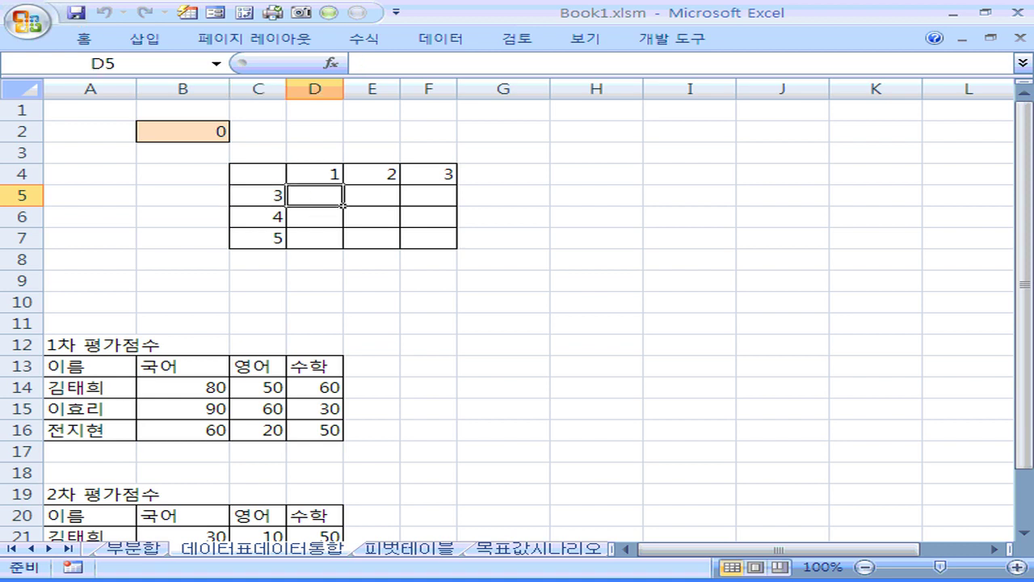
click(399, 184)
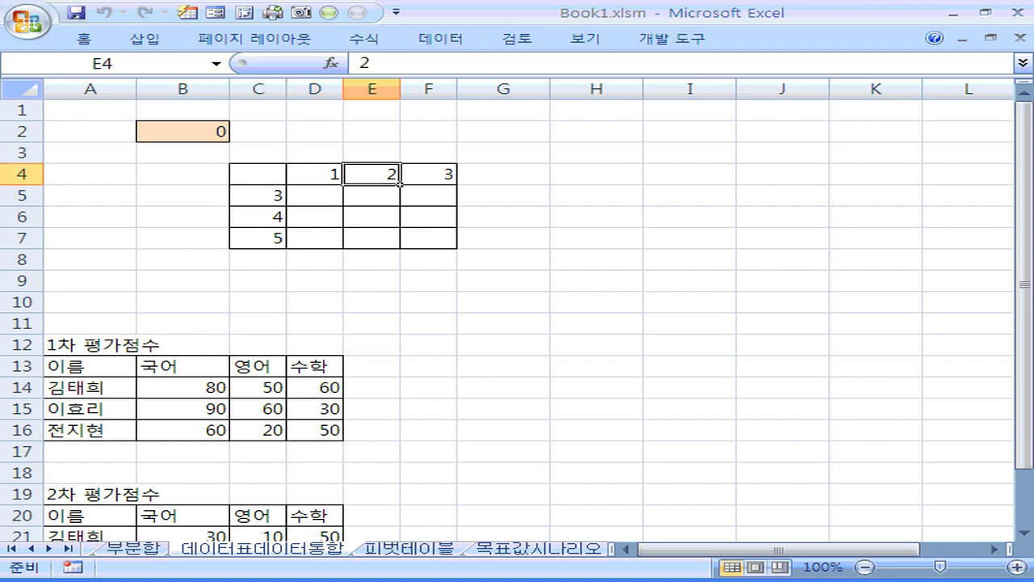
click(286, 206)
click(399, 206)
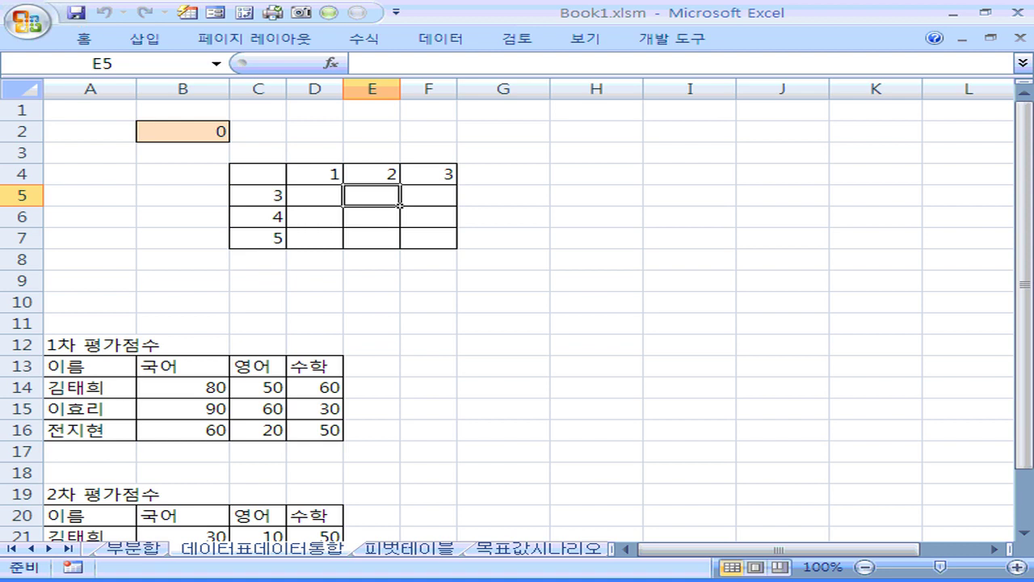
- Examine the grid's row input values in D4:F4 and its column input values in C5:C7
click(342, 184)
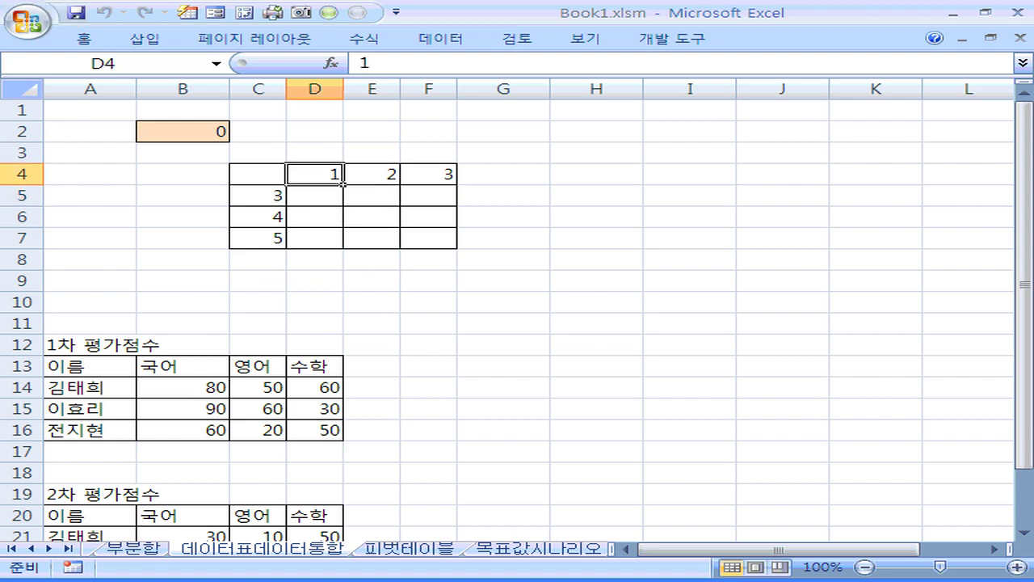
drag(343, 184, 440, 184)
click(286, 205)
drag(286, 206, 282, 243)
drag(339, 182, 457, 184)
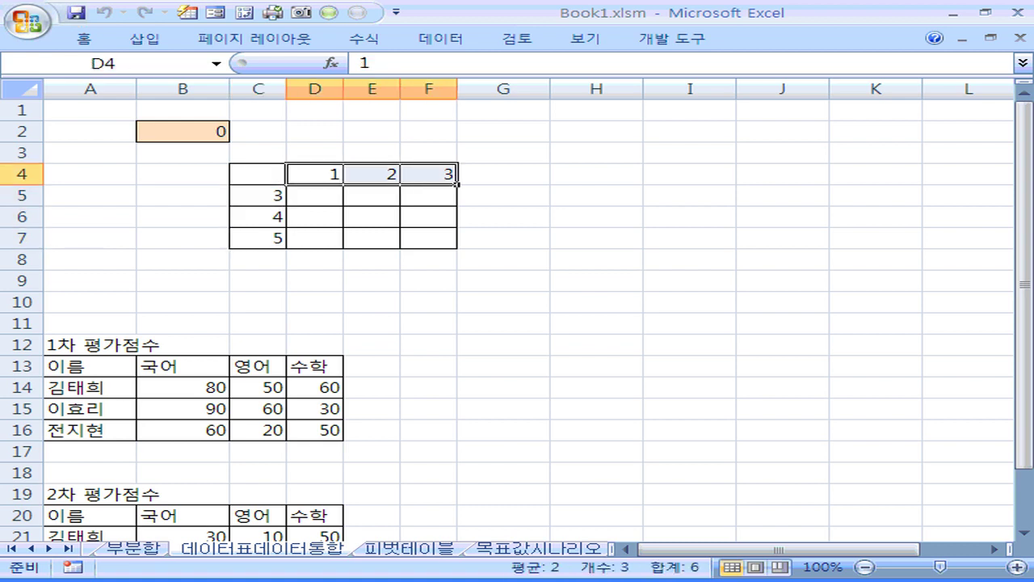
drag(279, 198, 286, 247)
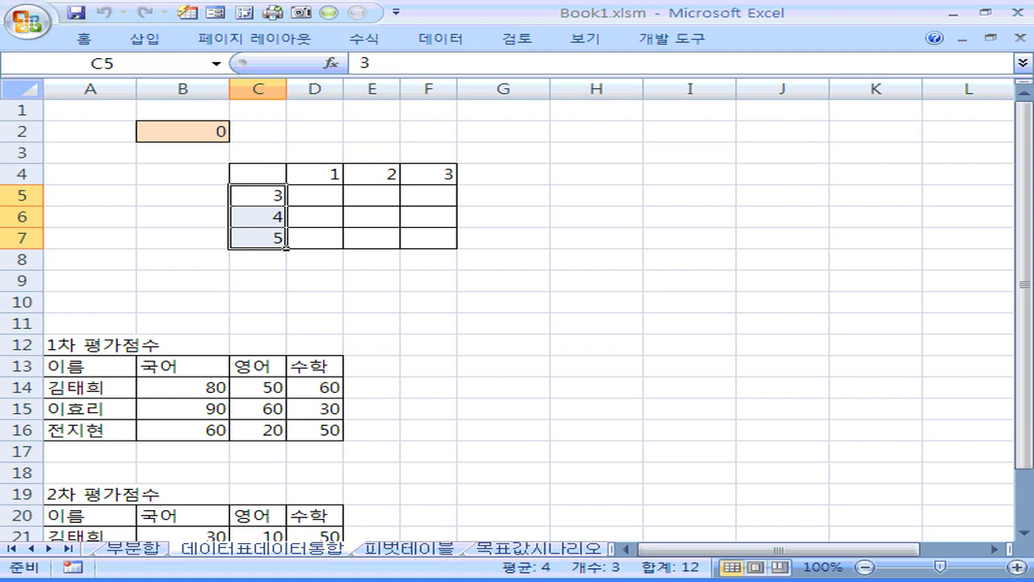
click(343, 184)
drag(342, 184, 458, 184)
drag(279, 198, 284, 242)
- Examine the grid's corner cell C4, the results range D5:F7 and the formula in B2
click(286, 184)
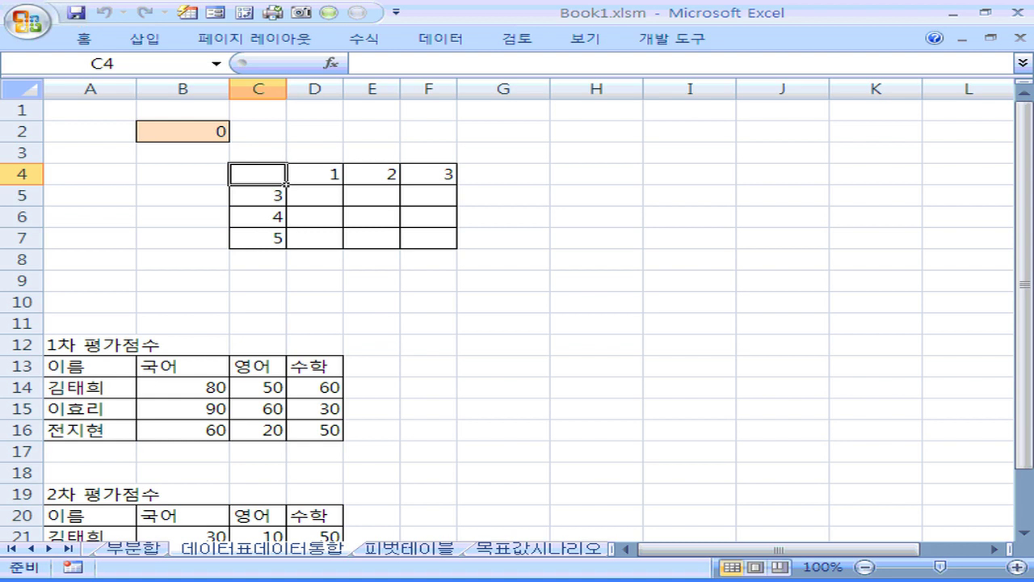
click(341, 204)
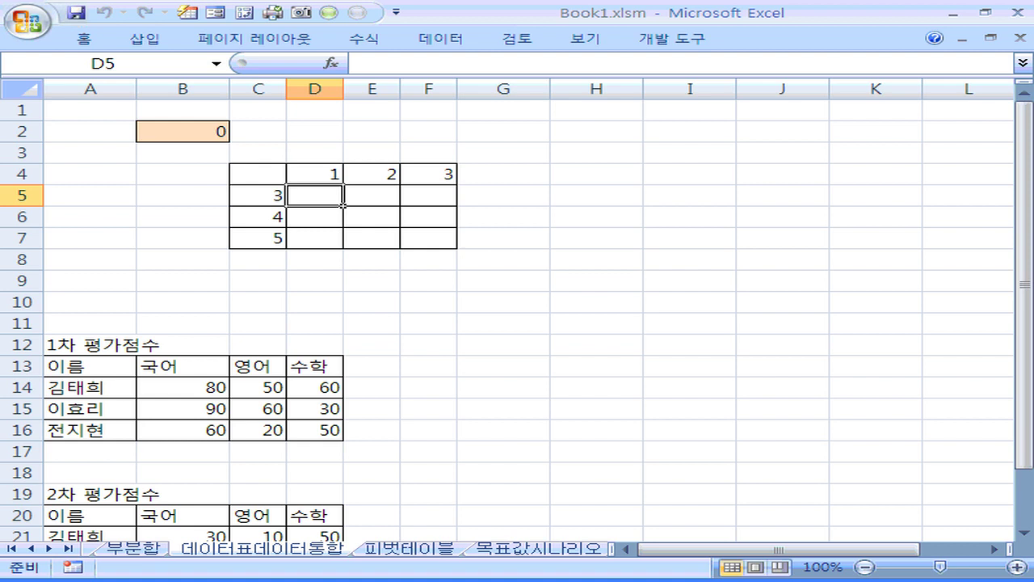
drag(342, 205, 436, 239)
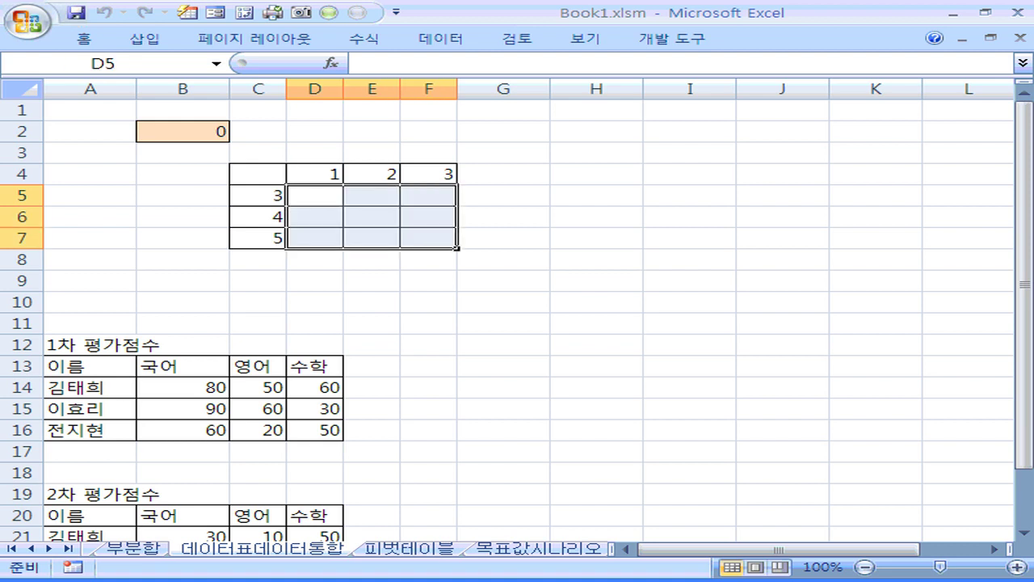
click(285, 183)
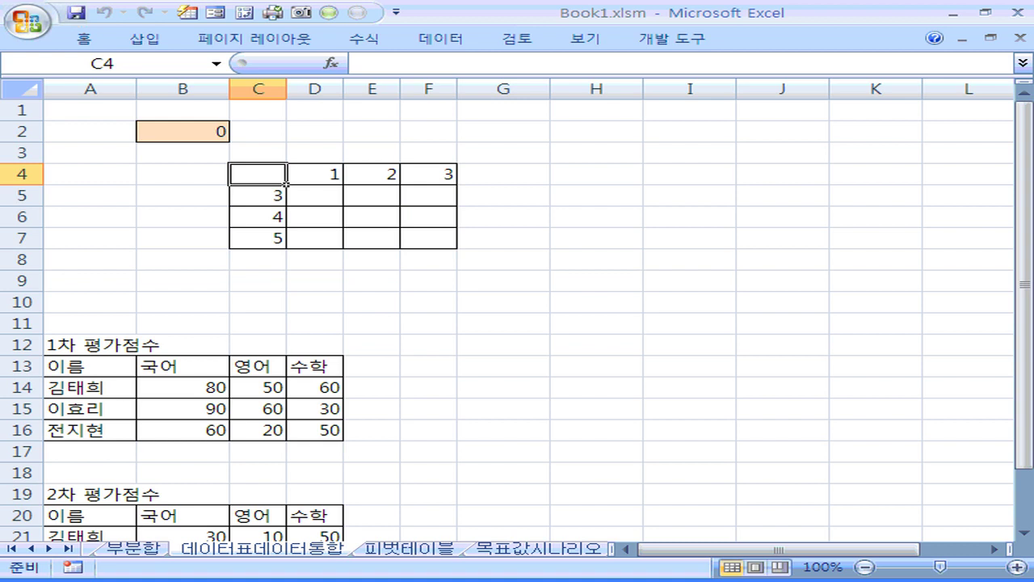
click(226, 137)
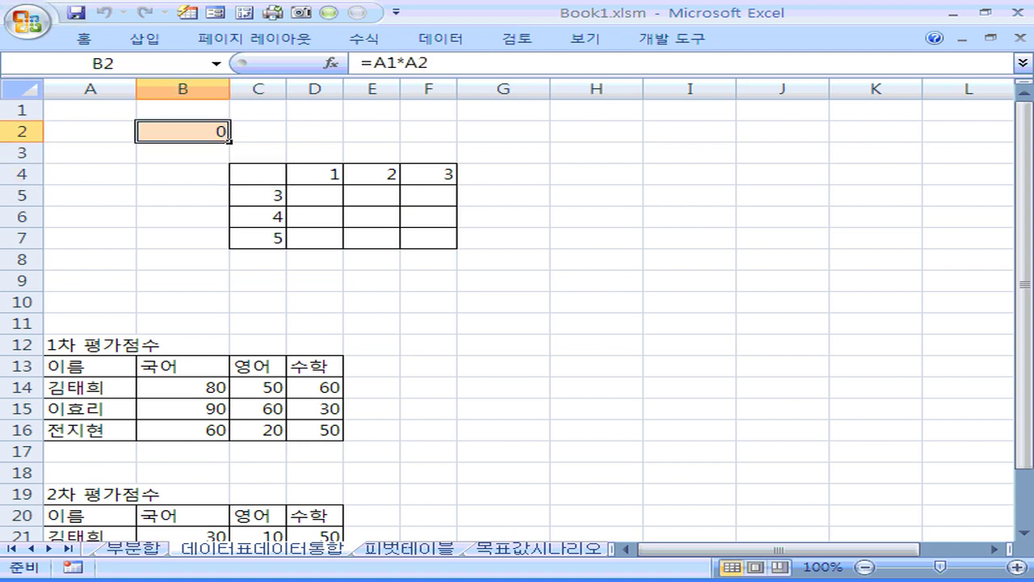
- Copy the formula =A1*A2 from B2 into the grid's corner cell C4
click(89, 110)
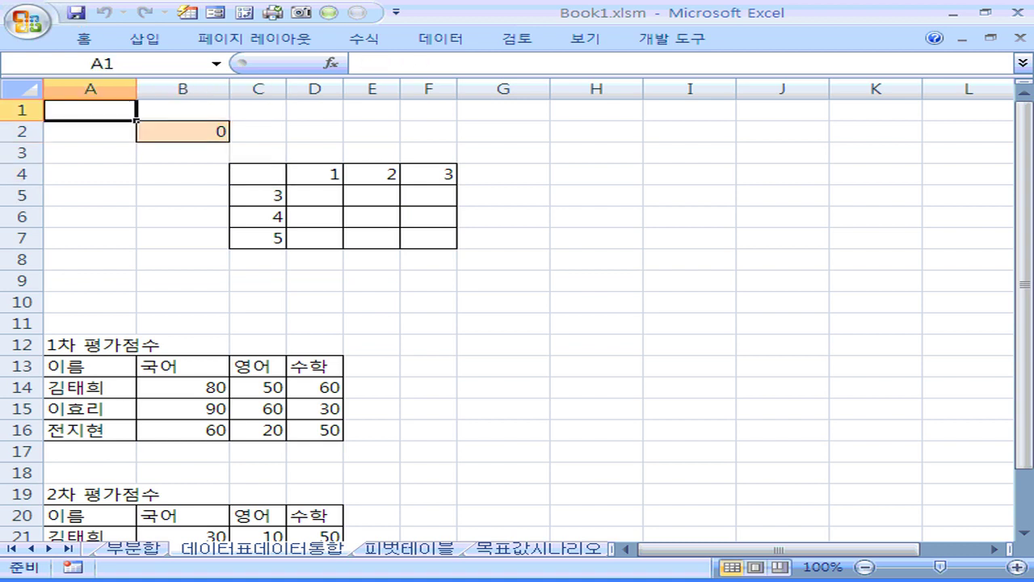
click(90, 131)
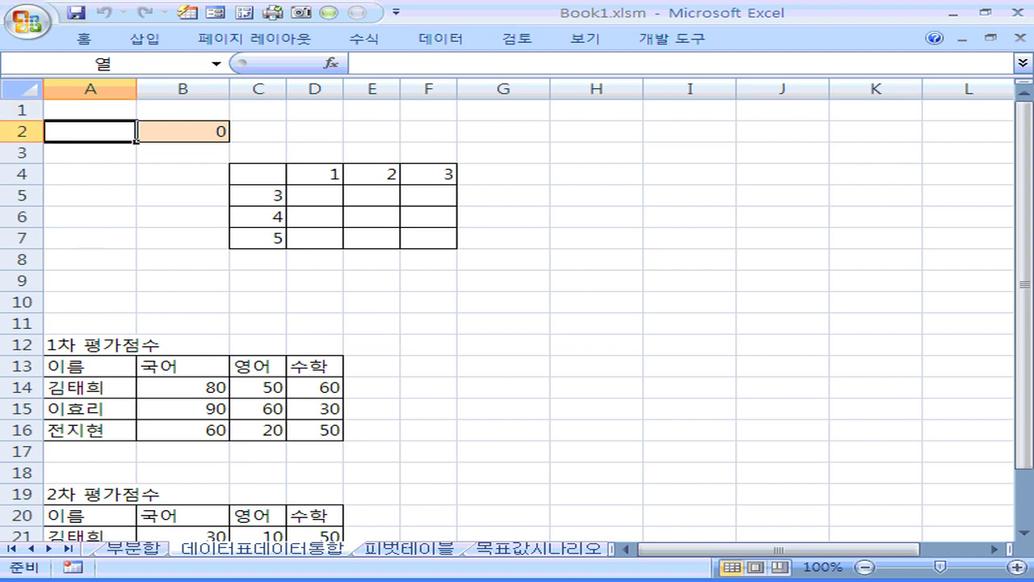
click(183, 131)
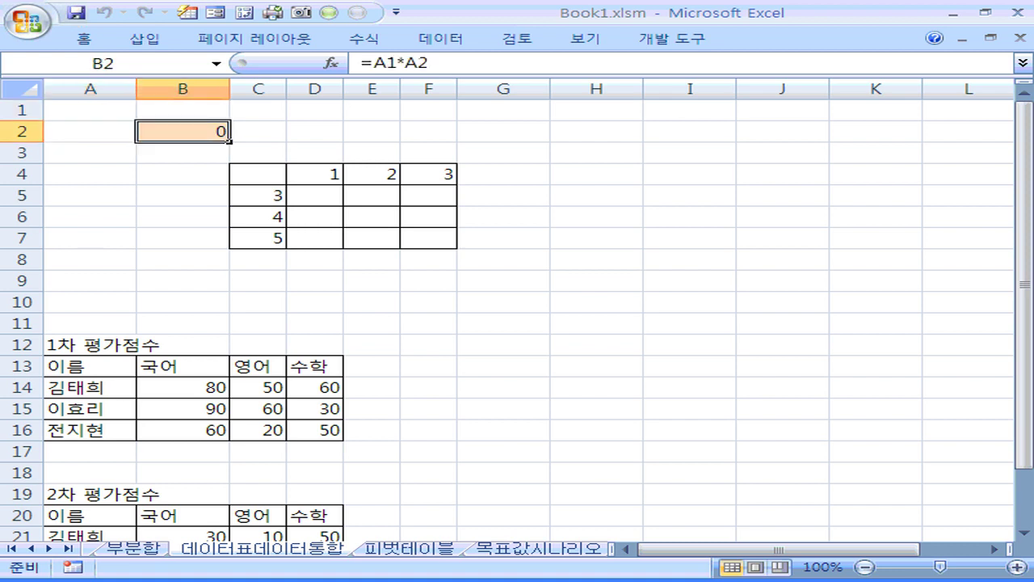
drag(360, 62, 428, 63)
key(ctrl+c)
key(Escape)
click(283, 182)
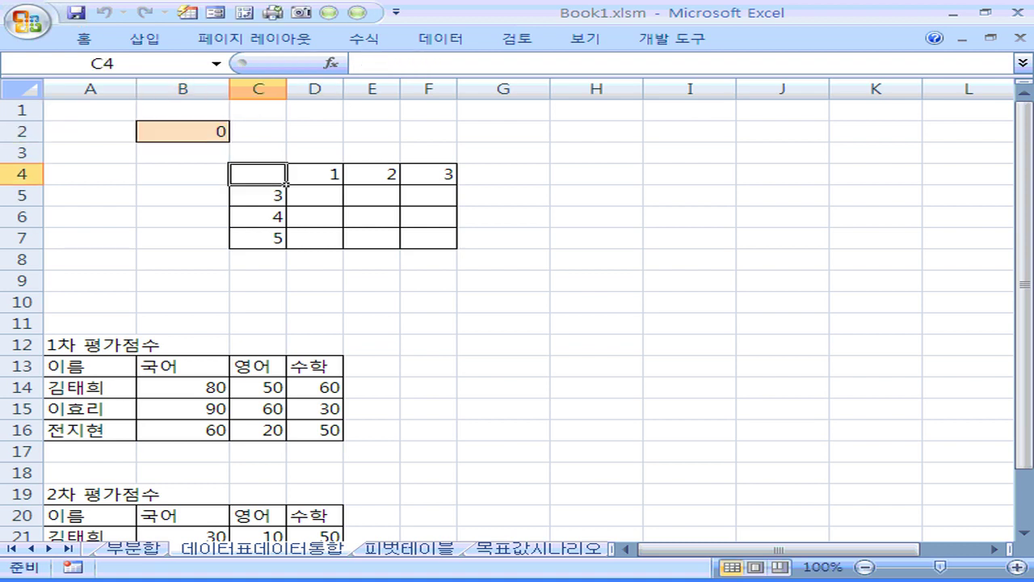
double_click(285, 184)
key(ctrl+v)
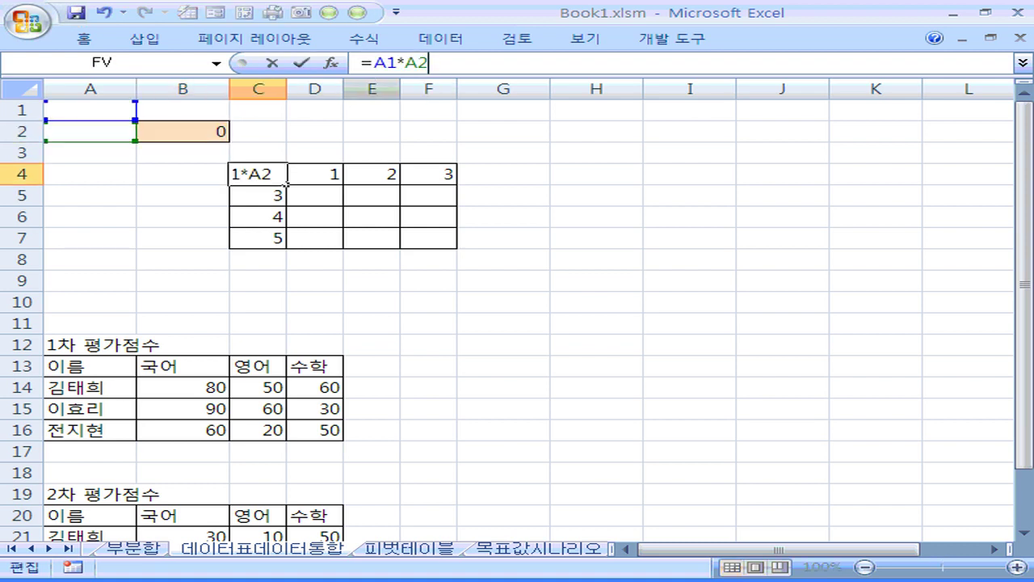
key(ctrl+Return)
- Create a two-variable data table over C4:F7 with row input cell A1 and column input cell A2
drag(286, 185, 344, 184)
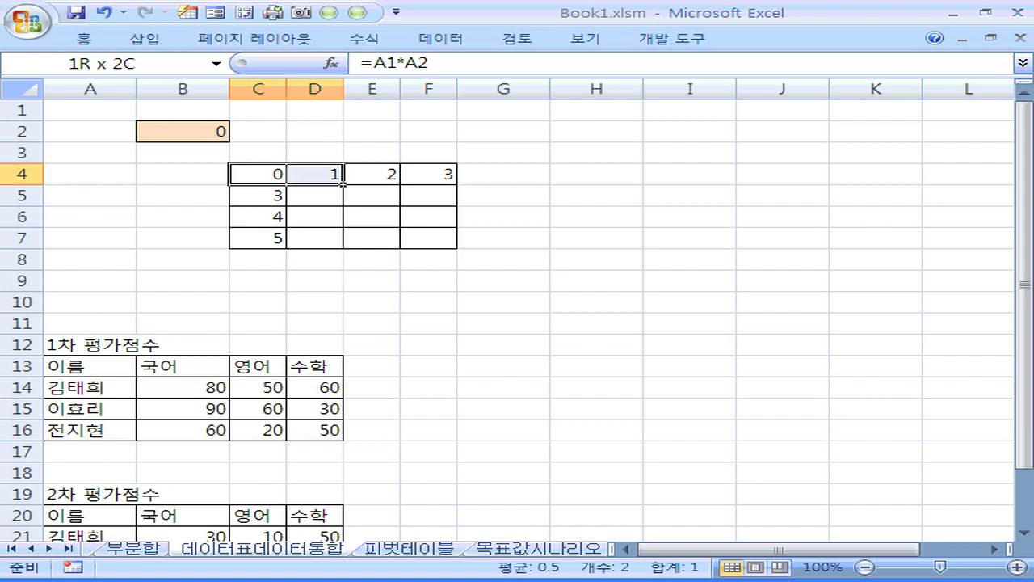
drag(343, 184, 457, 248)
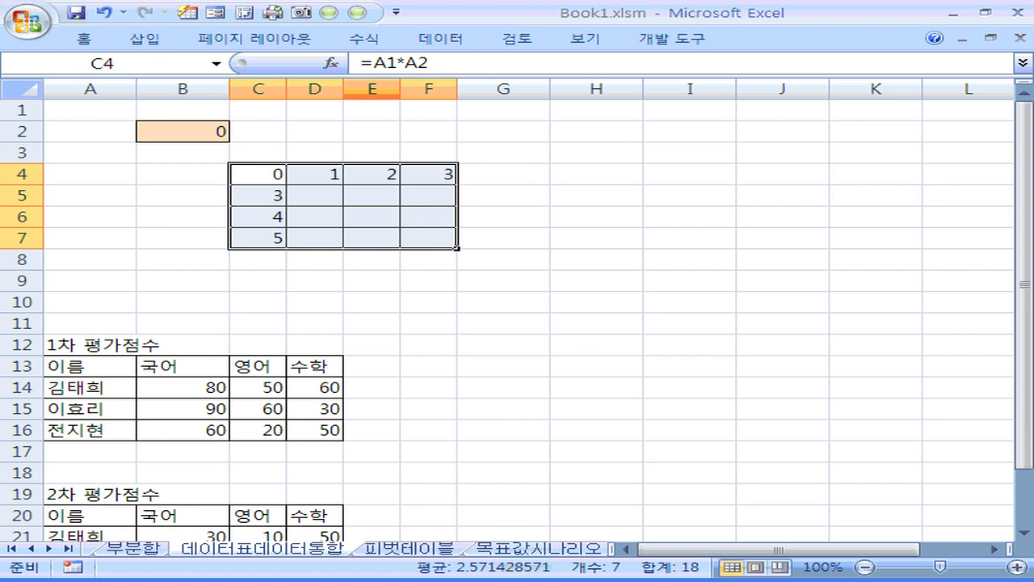
click(440, 38)
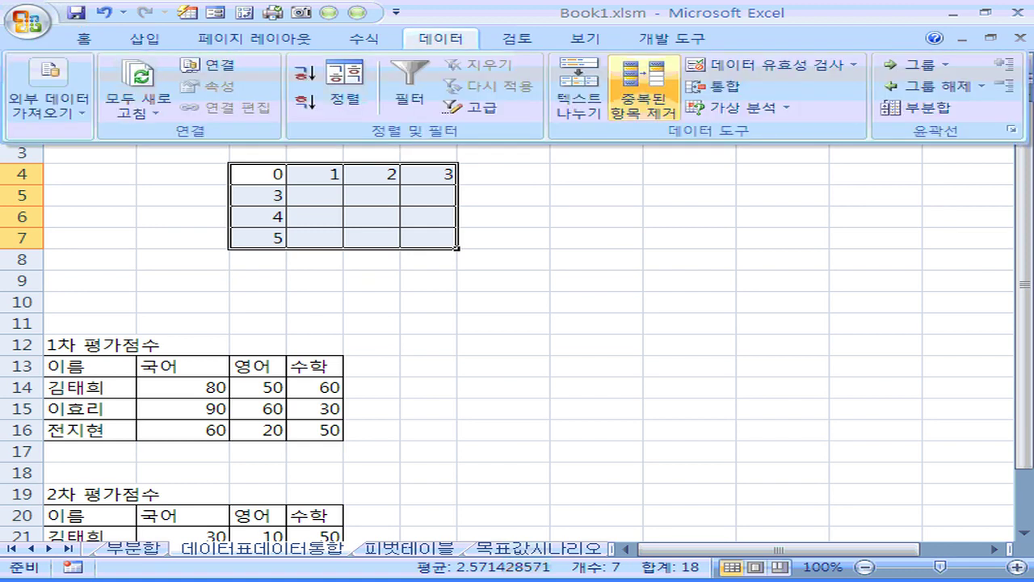
click(735, 107)
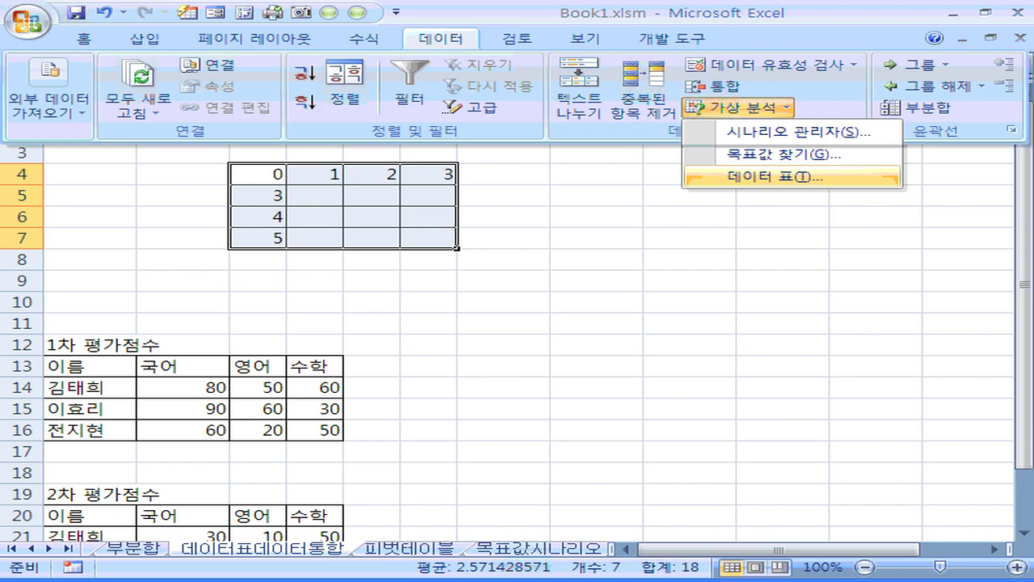
click(773, 176)
drag(485, 231, 547, 157)
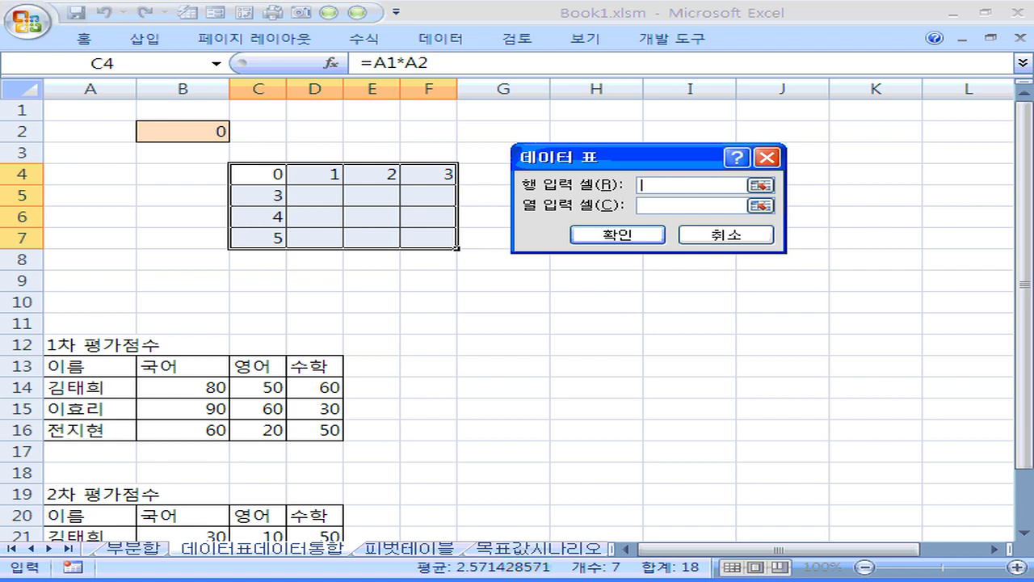
click(89, 110)
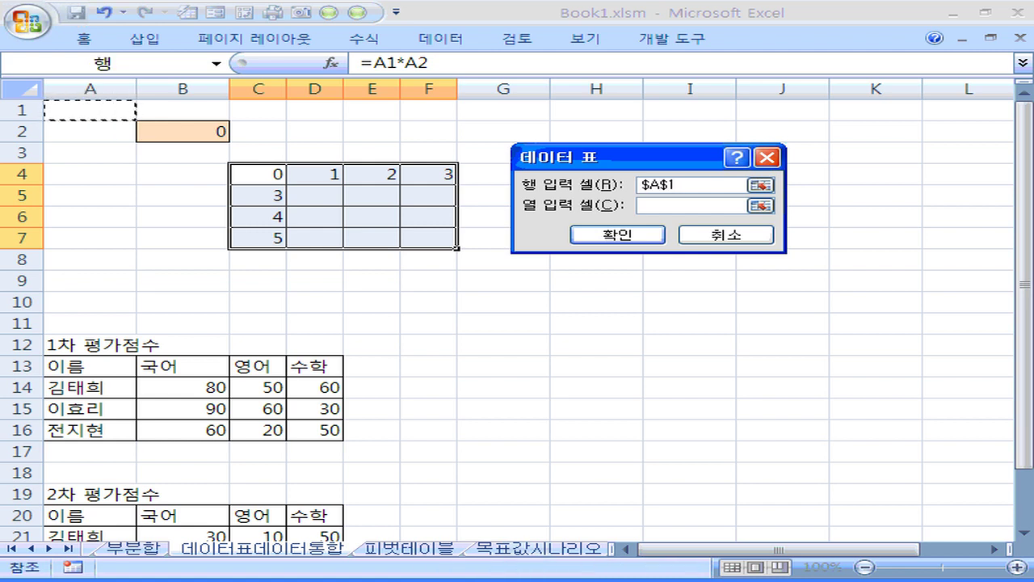
click(642, 205)
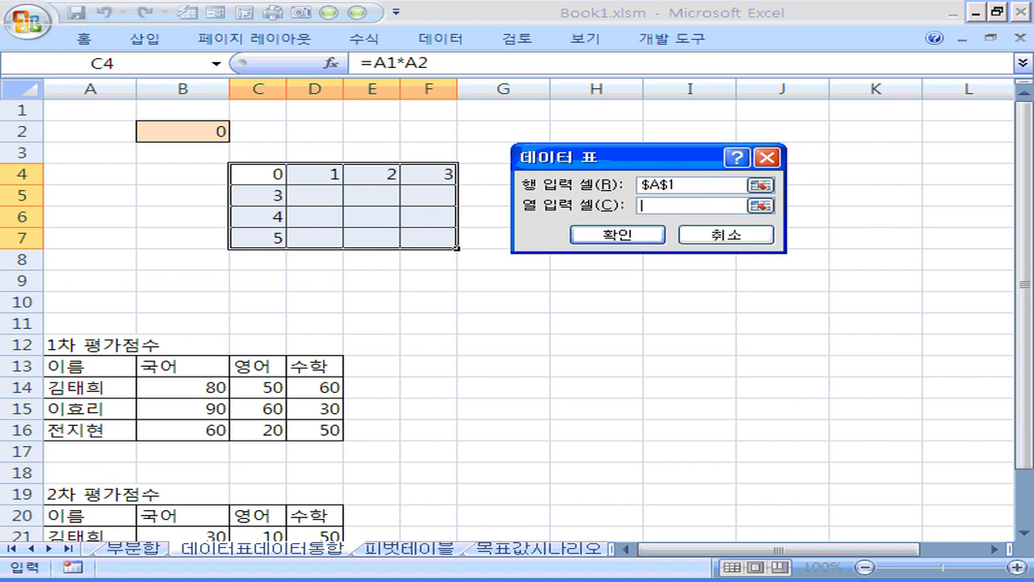
click(89, 131)
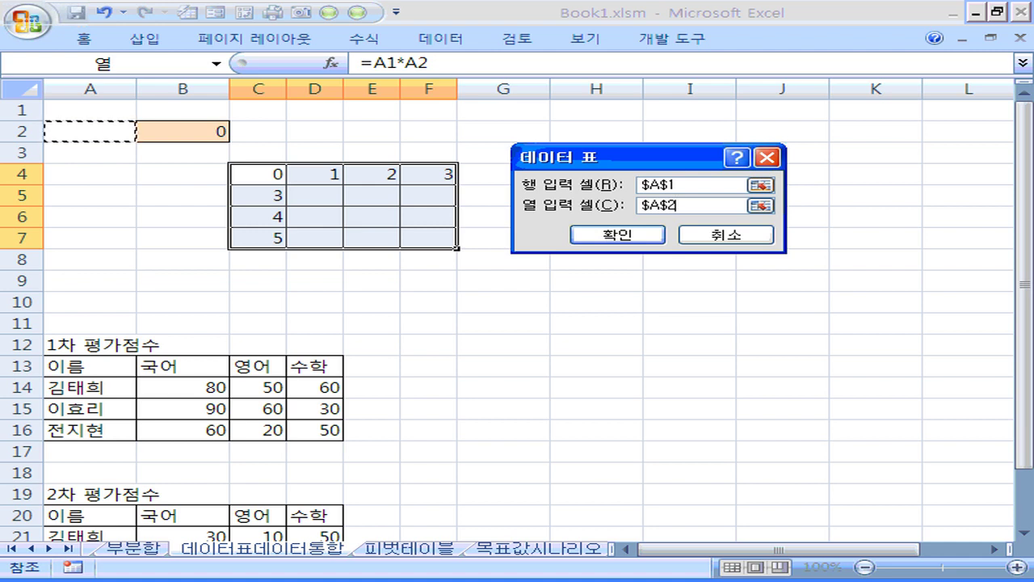
click(618, 234)
- Compare the data table result in F7 with its input values in F4 and C7
click(428, 174)
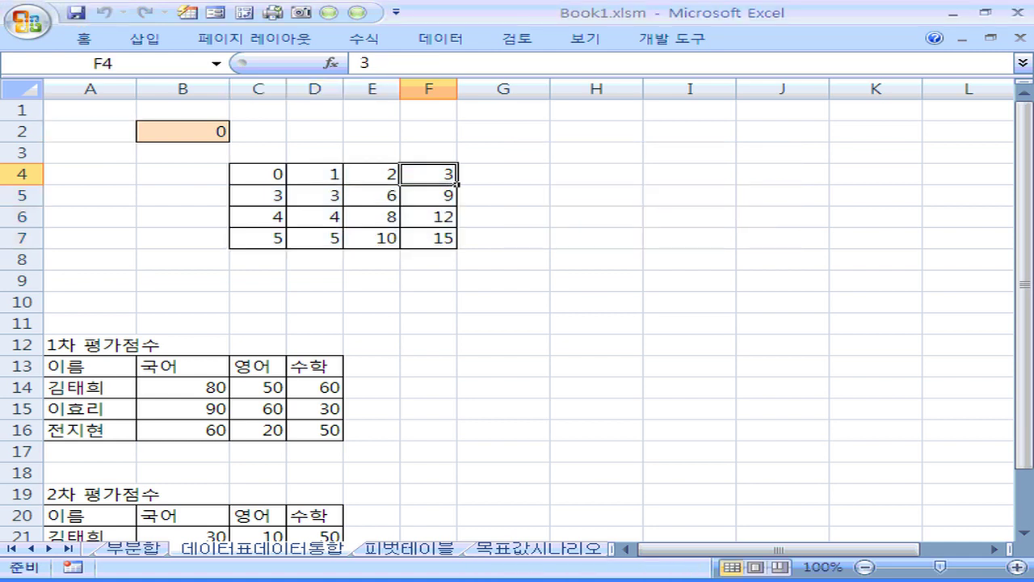
click(285, 244)
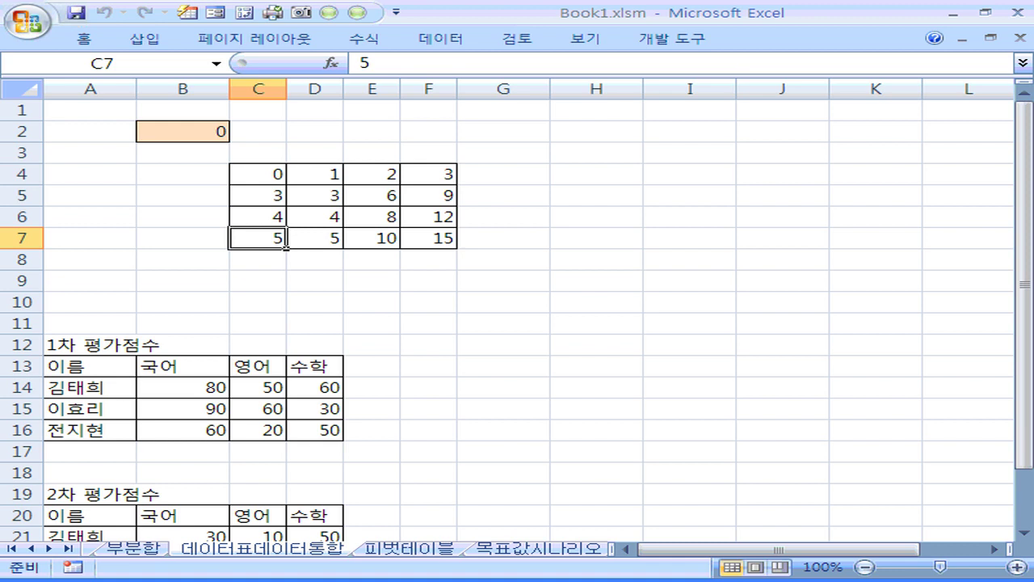
click(436, 239)
- Compare the data table result in E7 with its input values in E4 and C7, and examine its formula
click(396, 180)
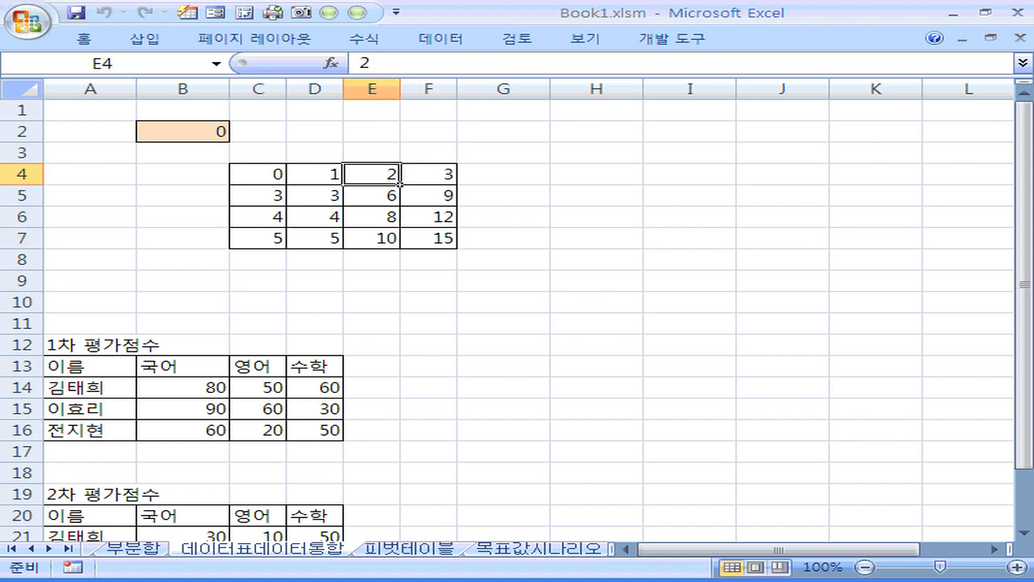
click(285, 244)
click(394, 241)
click(399, 183)
drag(399, 184, 399, 241)
drag(274, 239, 323, 239)
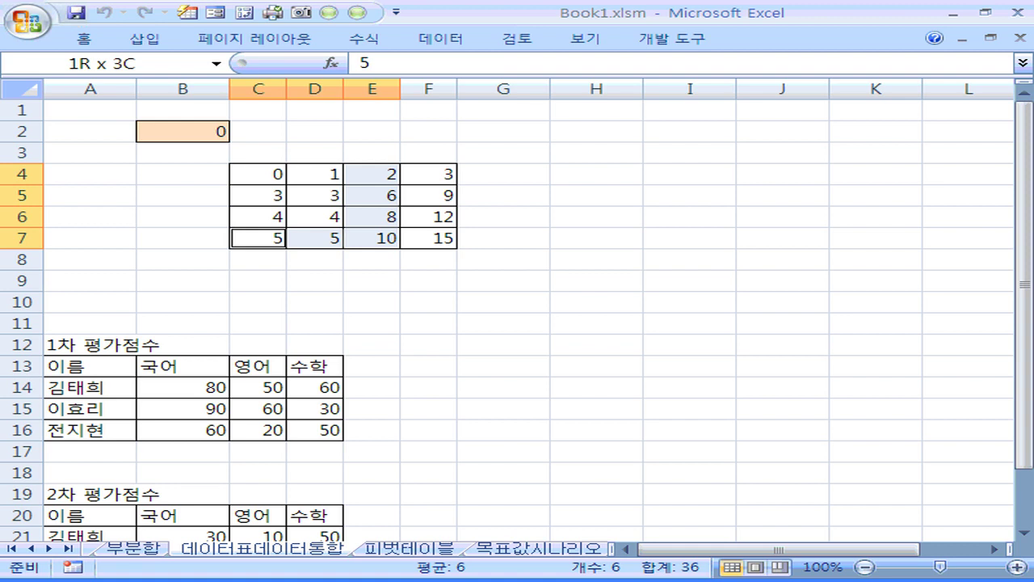
click(399, 242)
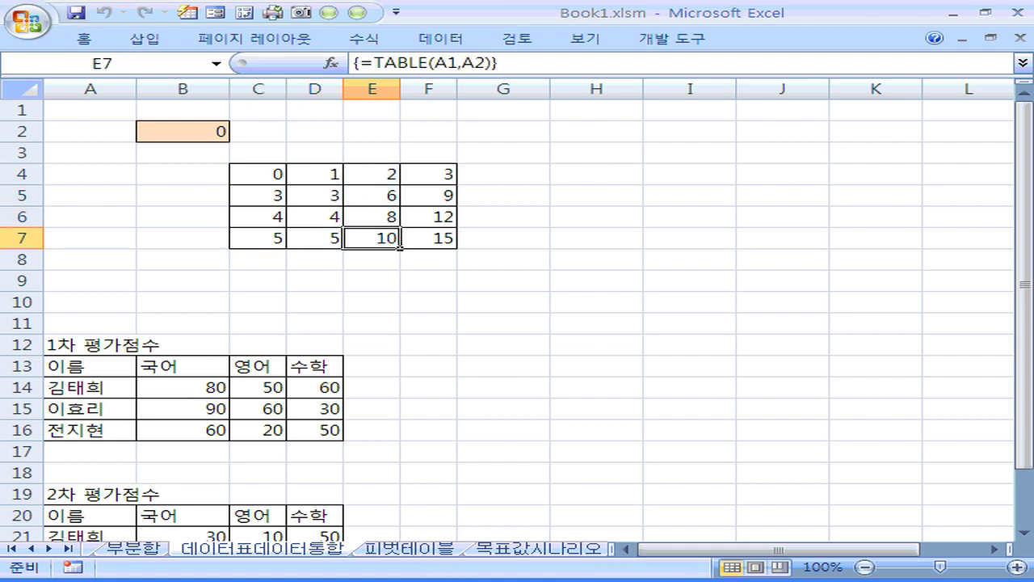
- Examine the 1차 평가점수 table A13:D16, the 2차 평가점수 table A20:D23 and the empty range G16:J19
scroll(517, 315, down, 1)
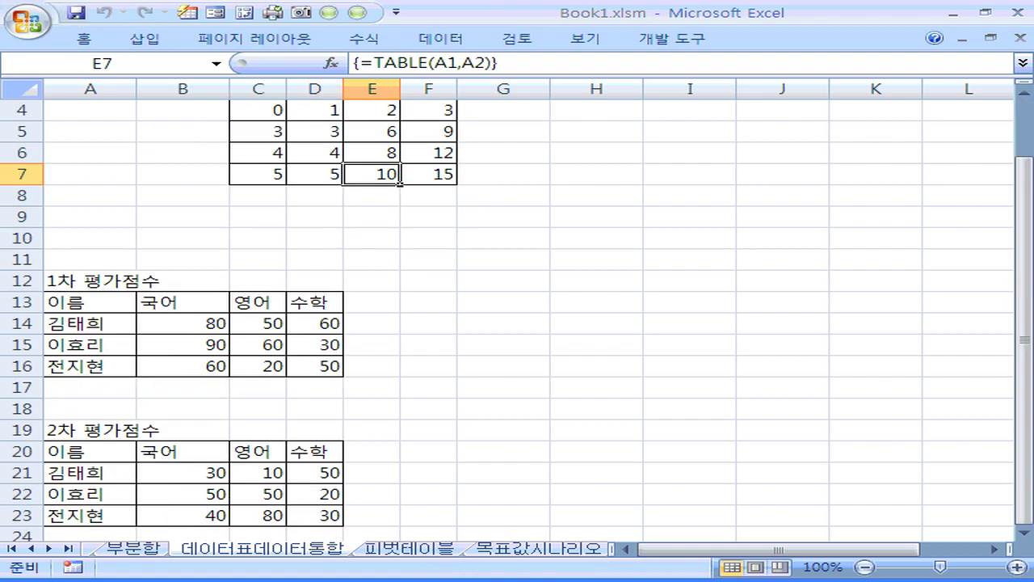
scroll(517, 315, down, 1)
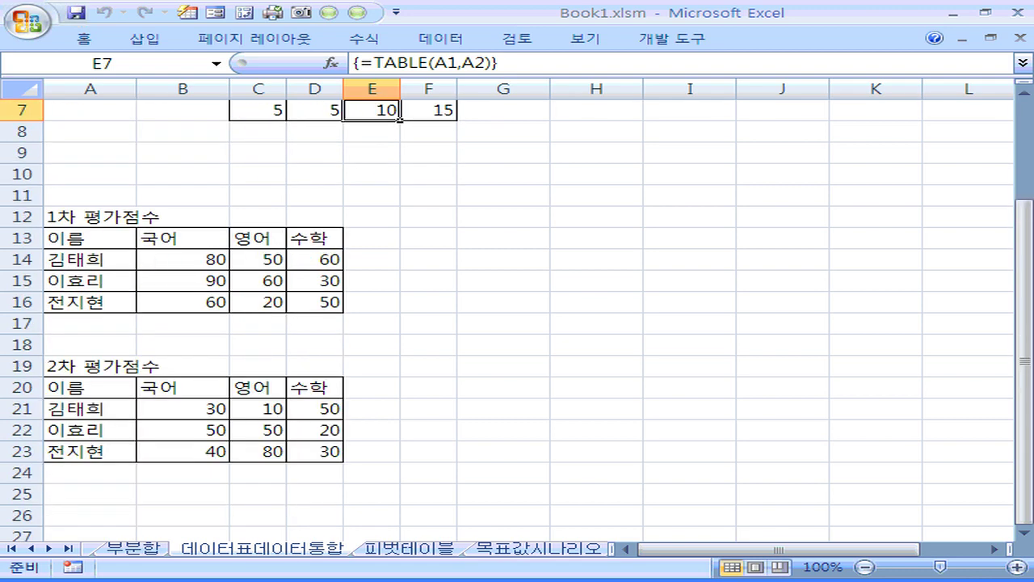
click(503, 238)
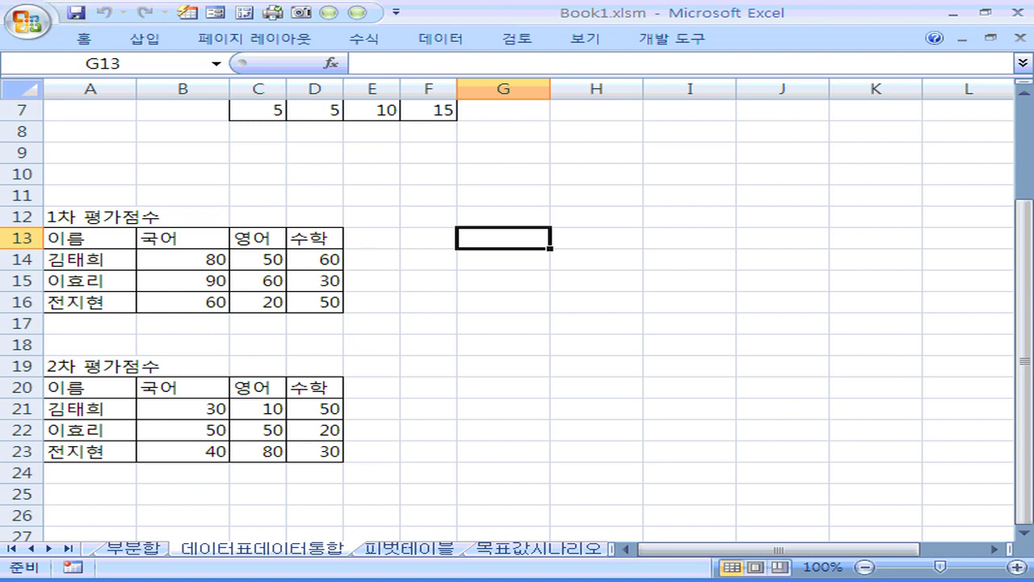
drag(90, 237, 315, 301)
ctrl+click(90, 387)
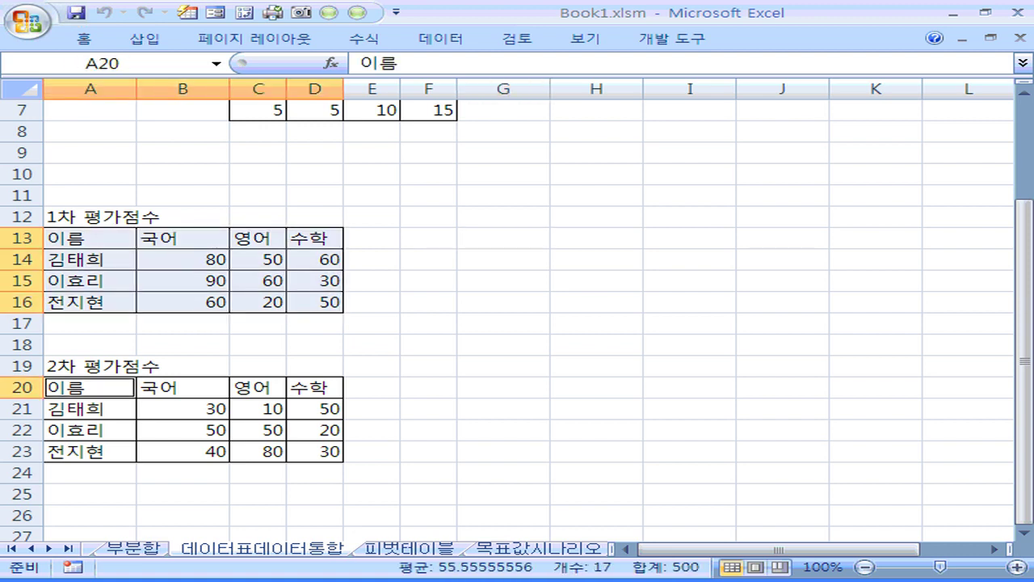
drag(90, 387, 315, 450)
ctrl+click(503, 302)
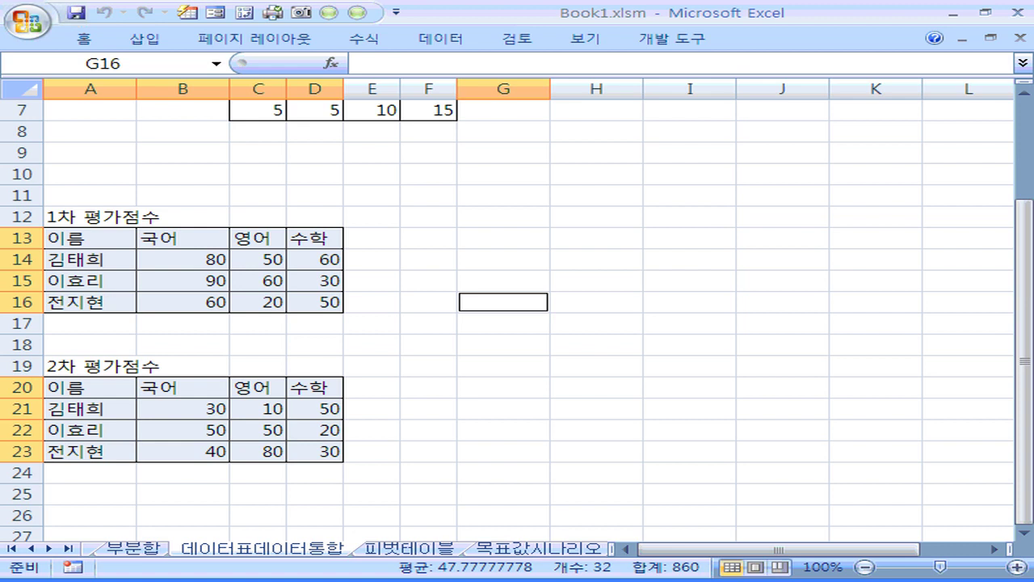
drag(503, 302, 782, 364)
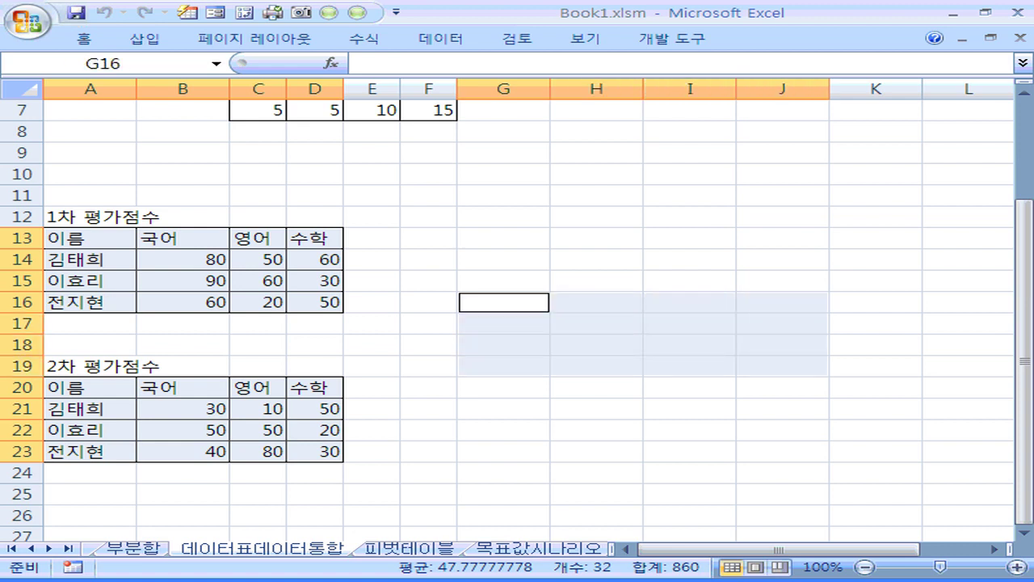
- Compare the first student's 국어 scores in the 1차 and 2차 평가점수 tables, cells B14 and B21
click(226, 244)
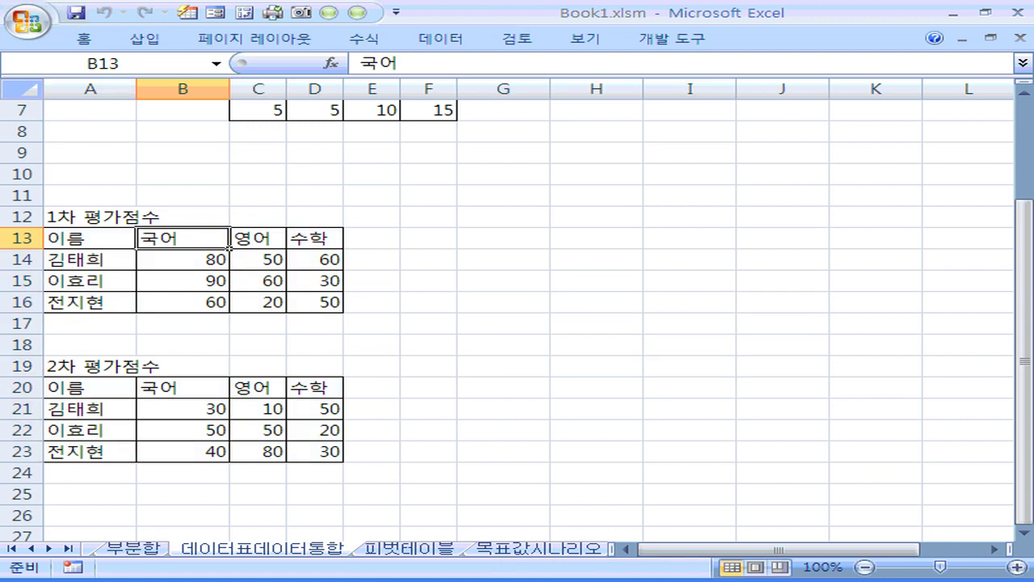
click(228, 267)
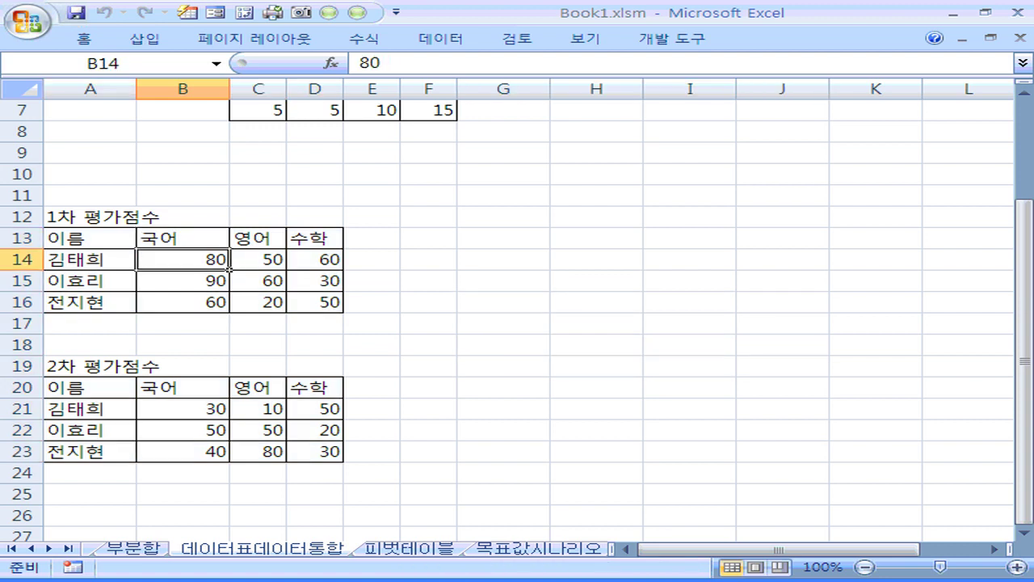
click(228, 417)
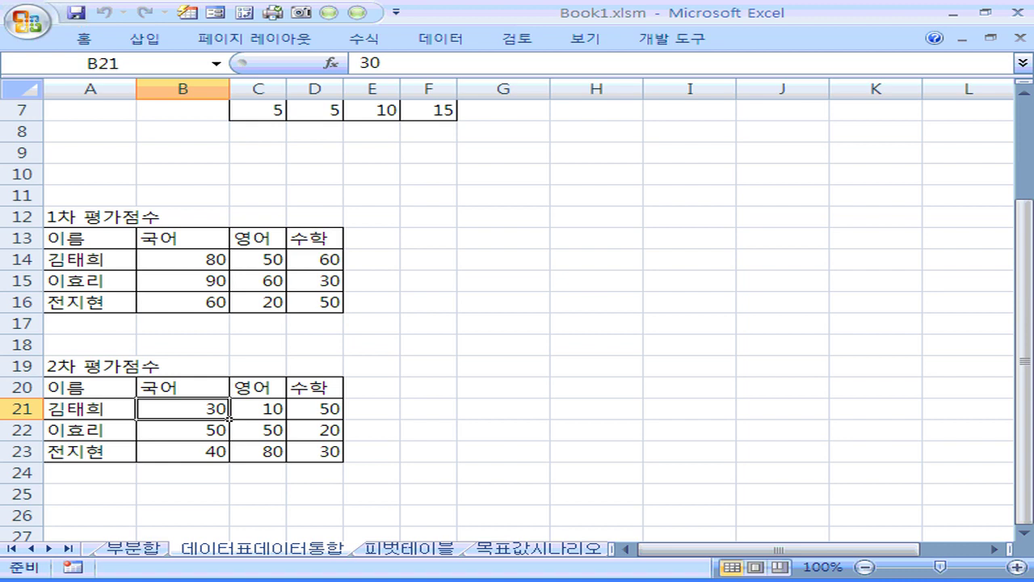
- Start a data consolidation with its output at G15, using the 합계 function
click(503, 281)
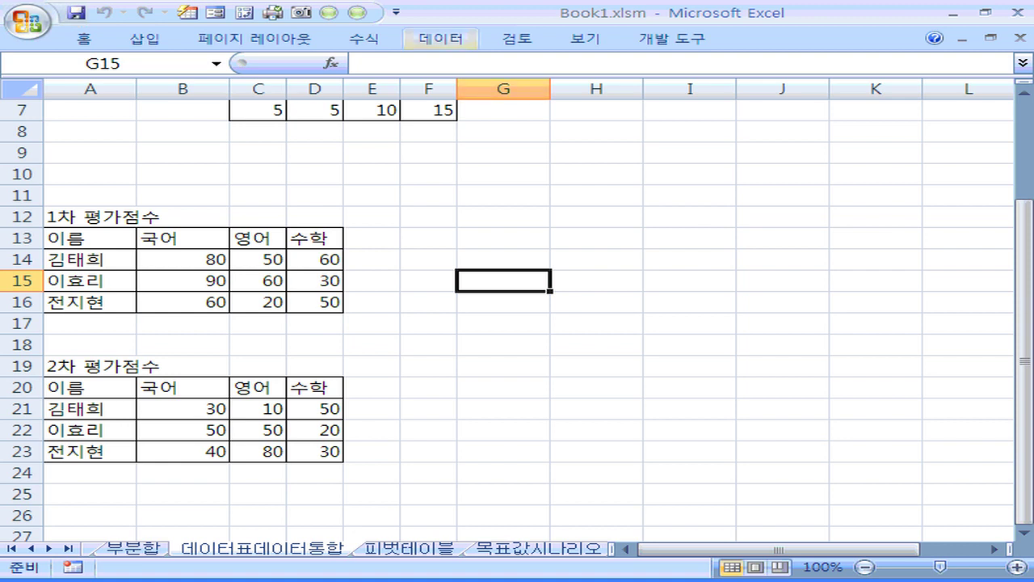
key(alt+a)
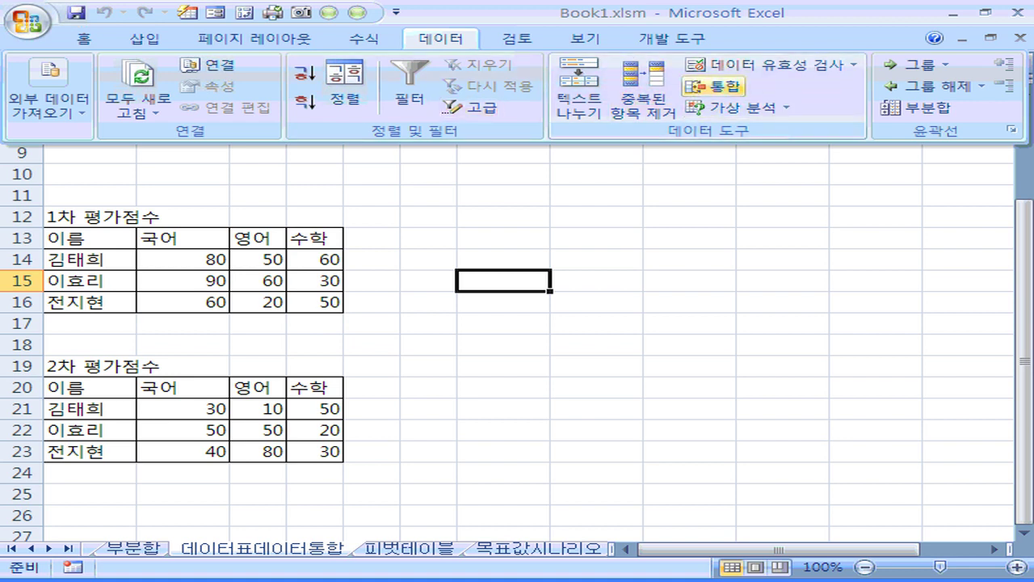
click(713, 85)
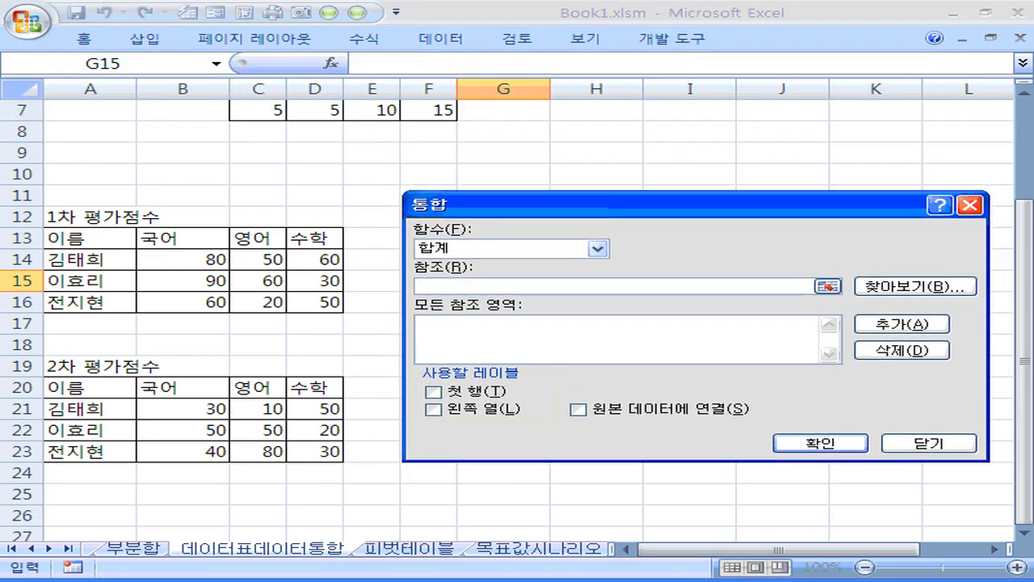
click(597, 248)
click(452, 263)
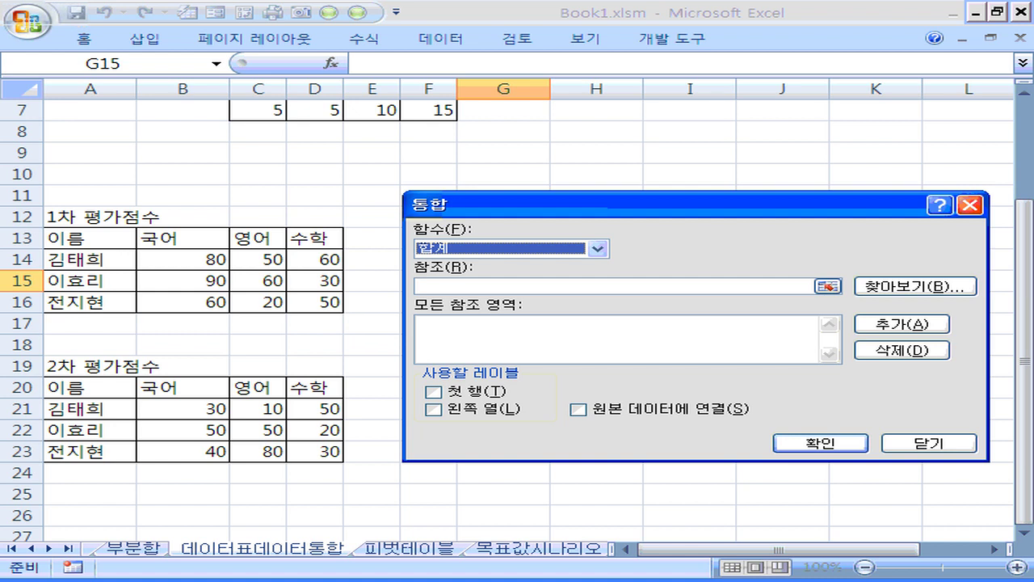
- Add the ranges A13:D16 and A20:D23 as consolidation references and run the consolidation without row or column labels
click(420, 286)
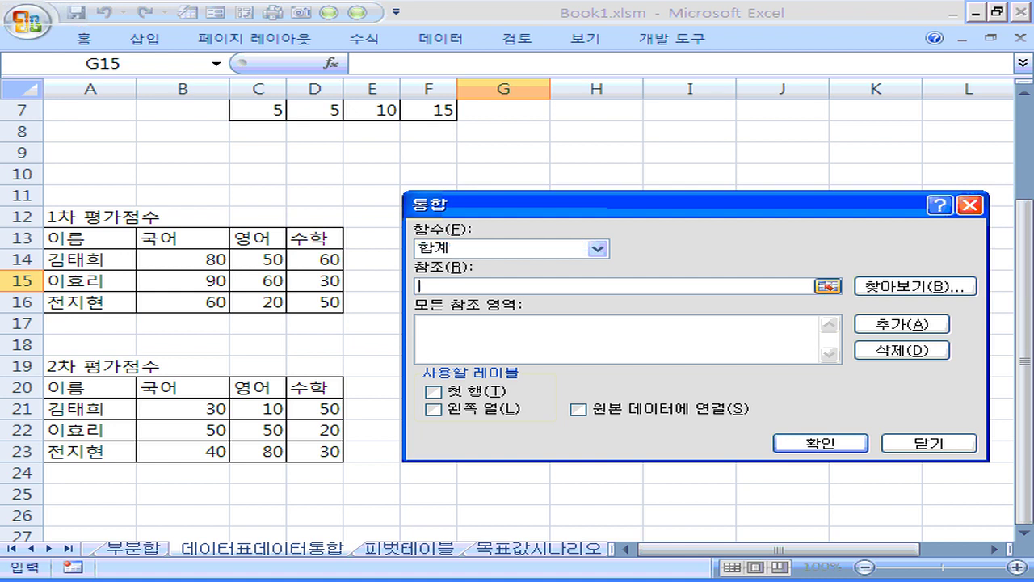
drag(69, 238, 327, 304)
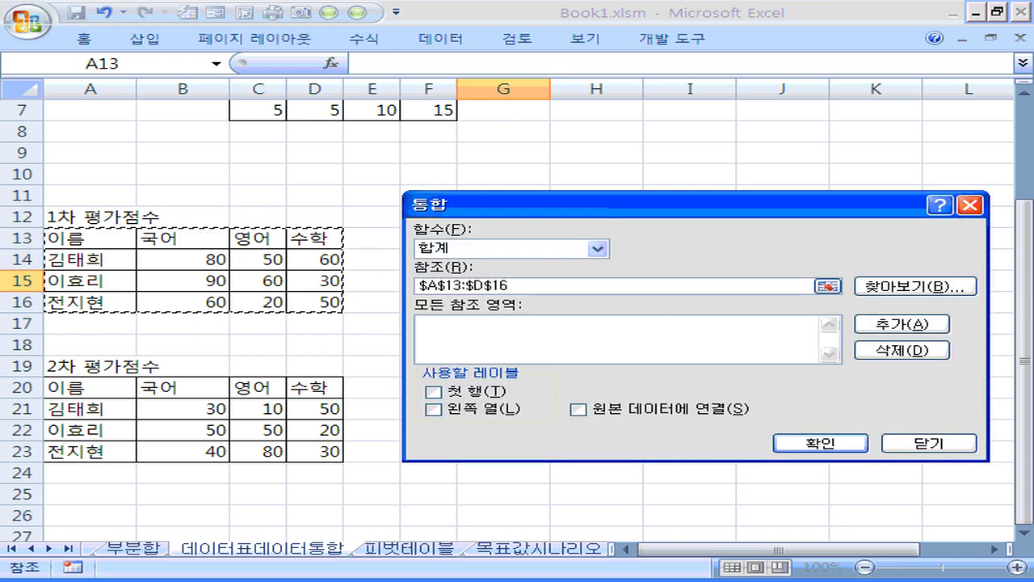
click(901, 323)
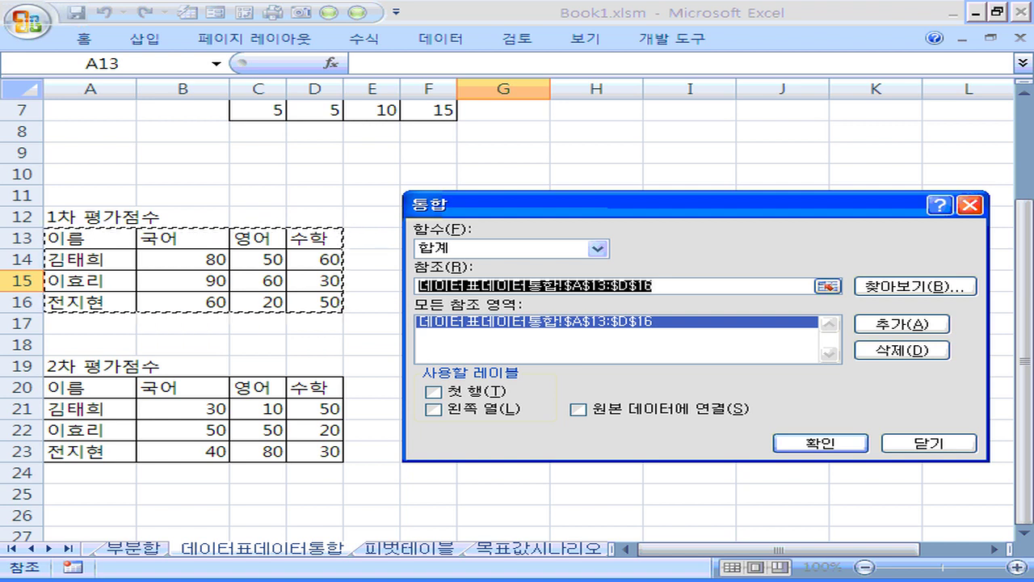
drag(72, 388, 335, 457)
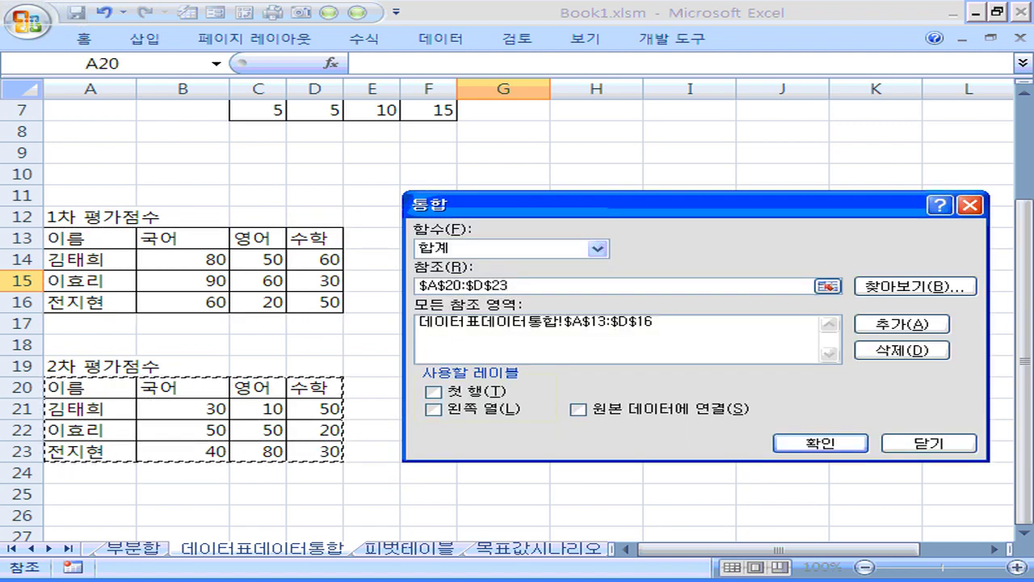
click(901, 324)
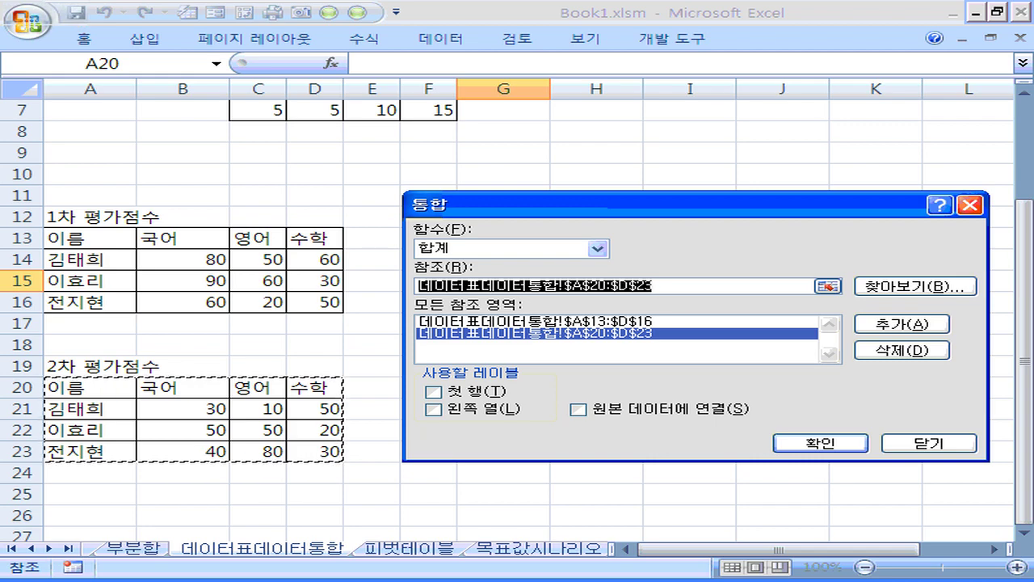
drag(565, 204, 544, 298)
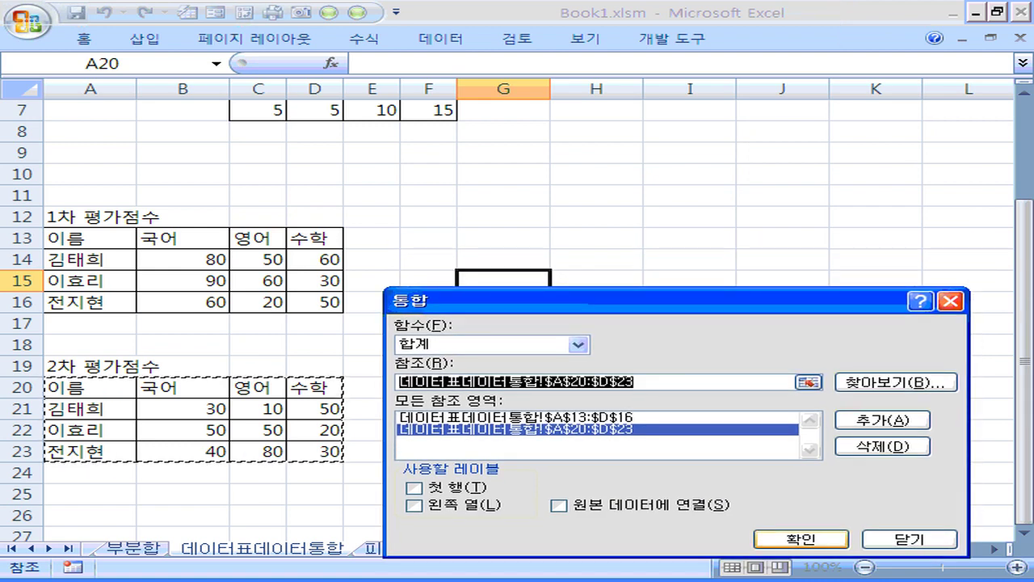
key(Return)
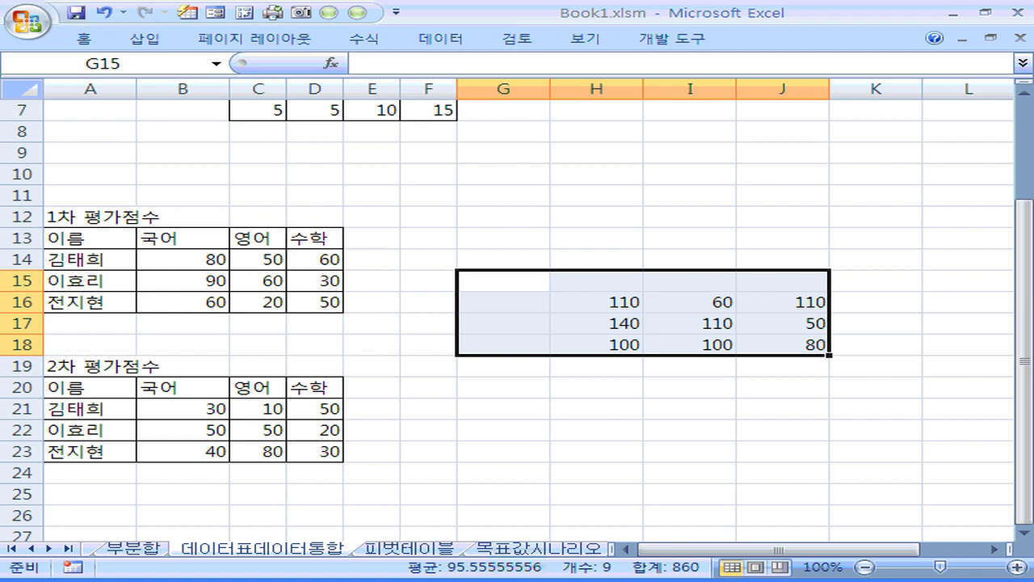
- Rerun the consolidation at G15 with both 첫 행 and 왼쪽 열 labels enabled, then select the result's empty corner cell G15
click(445, 38)
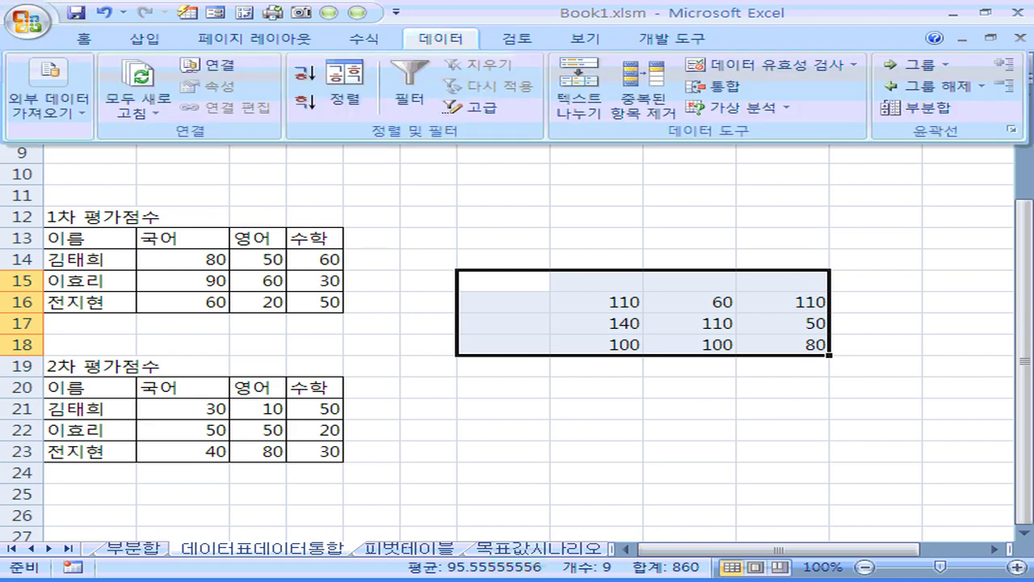
click(712, 86)
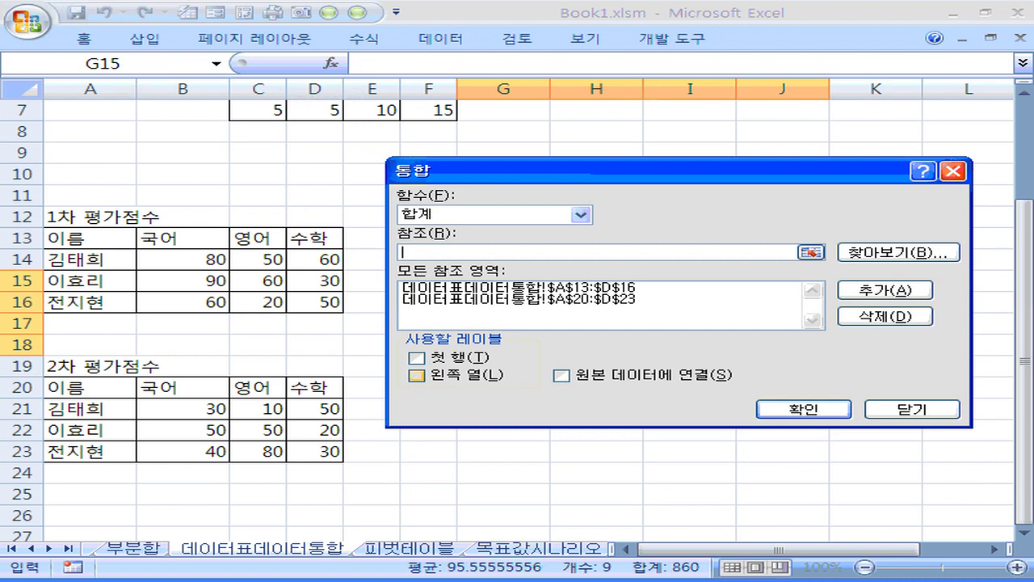
click(416, 357)
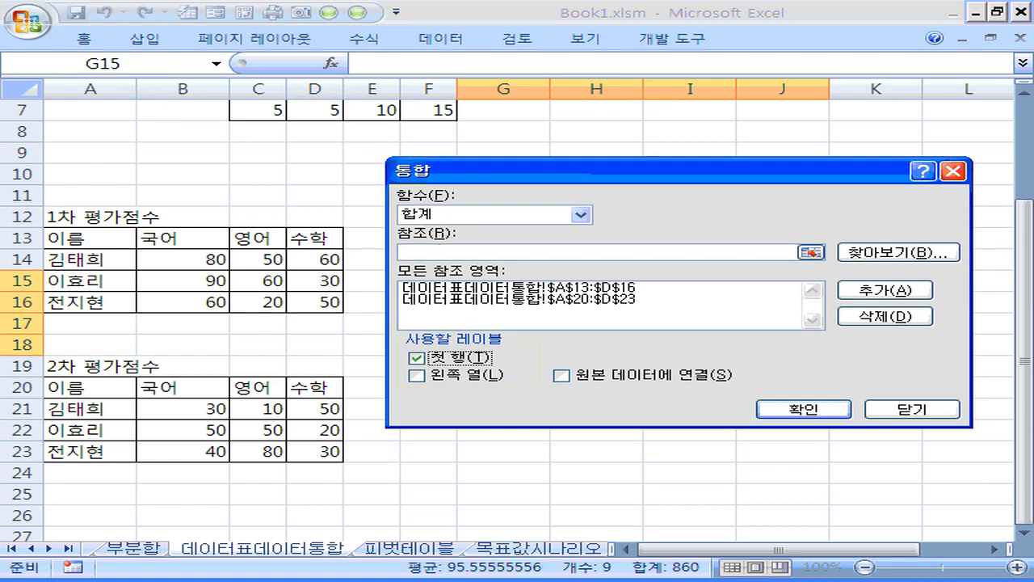
click(416, 375)
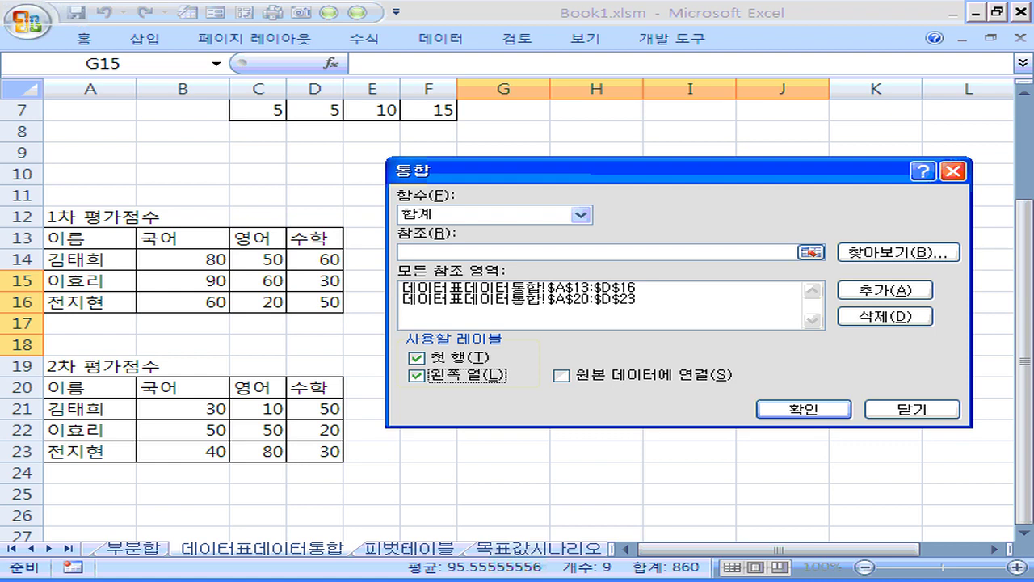
click(804, 409)
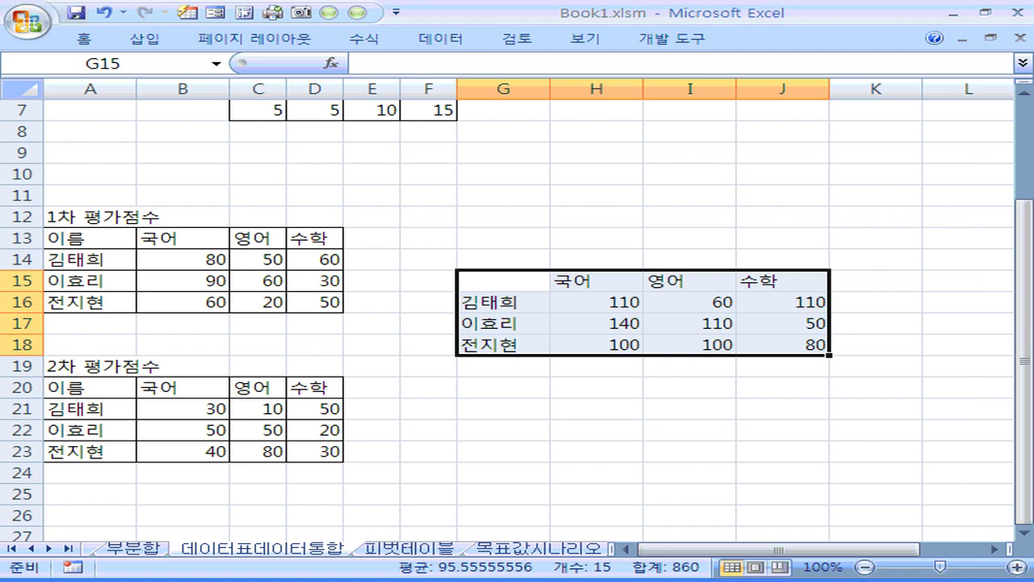
click(503, 280)
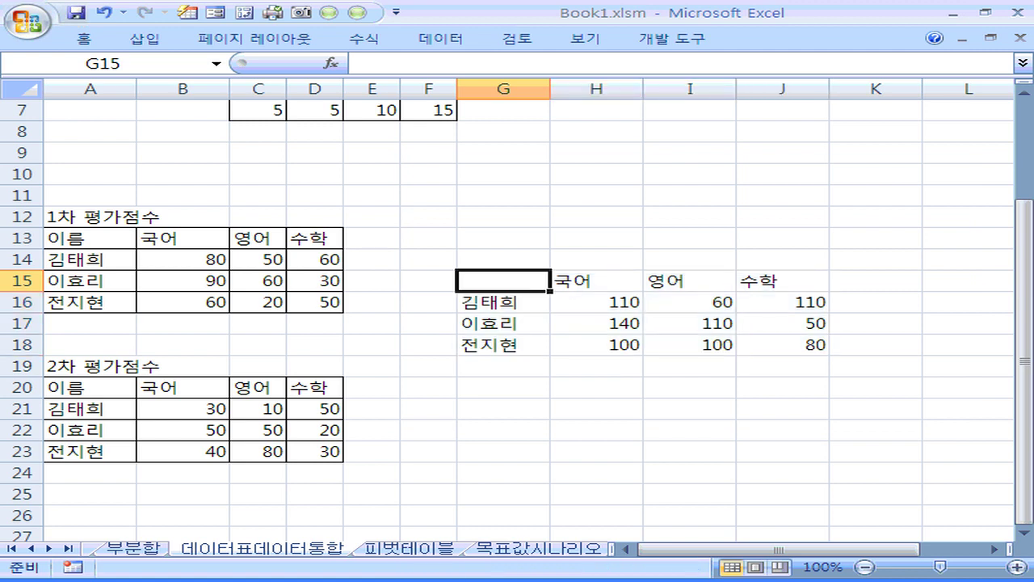